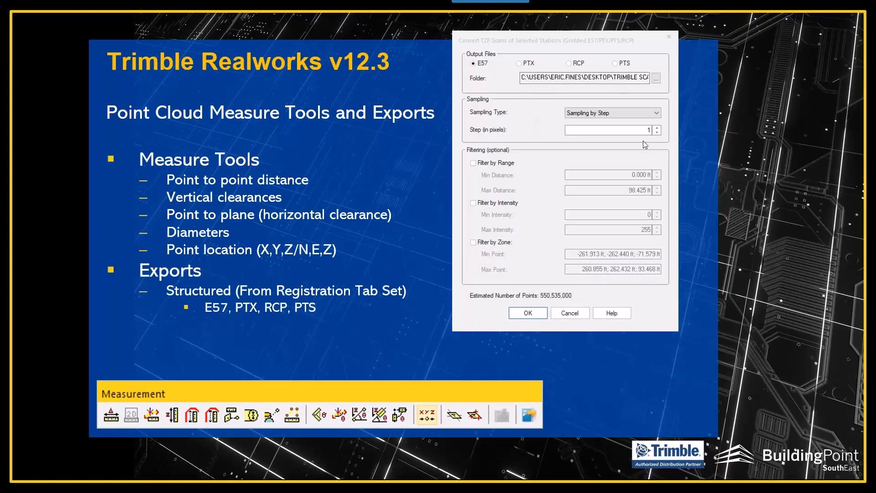
{"action": "left_click", "coordinate": [417, 283]}
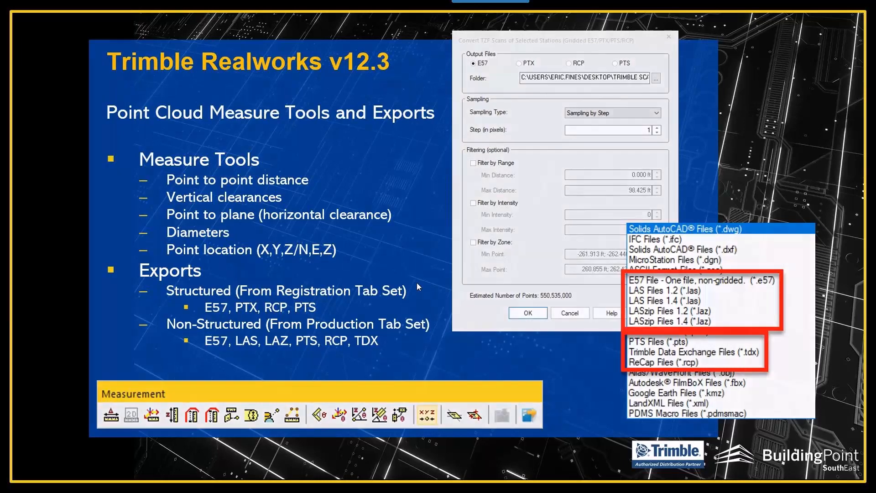
{"action": "key", "text": "Right"}
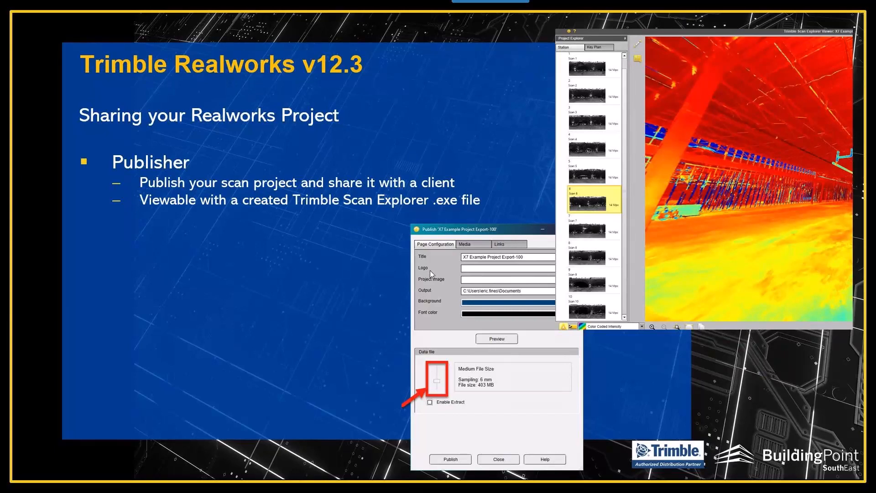
{"action": "left_click", "coordinate": [430, 270]}
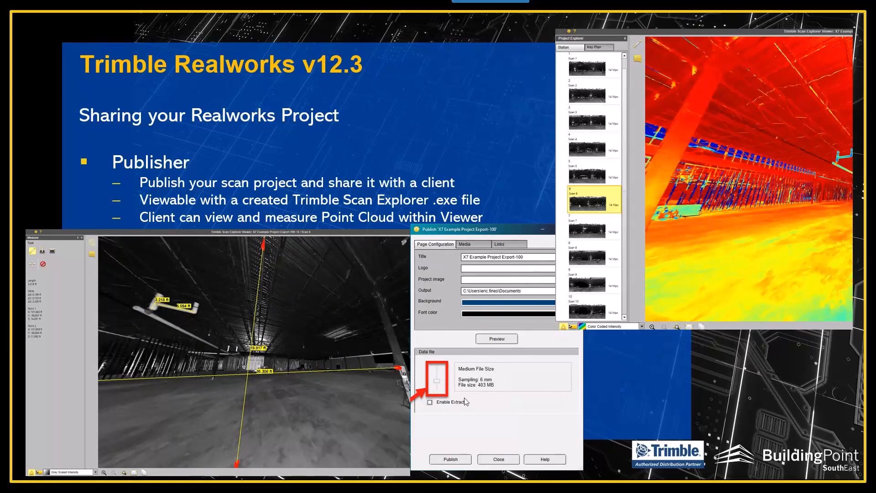
{"action": "left_click", "coordinate": [464, 398]}
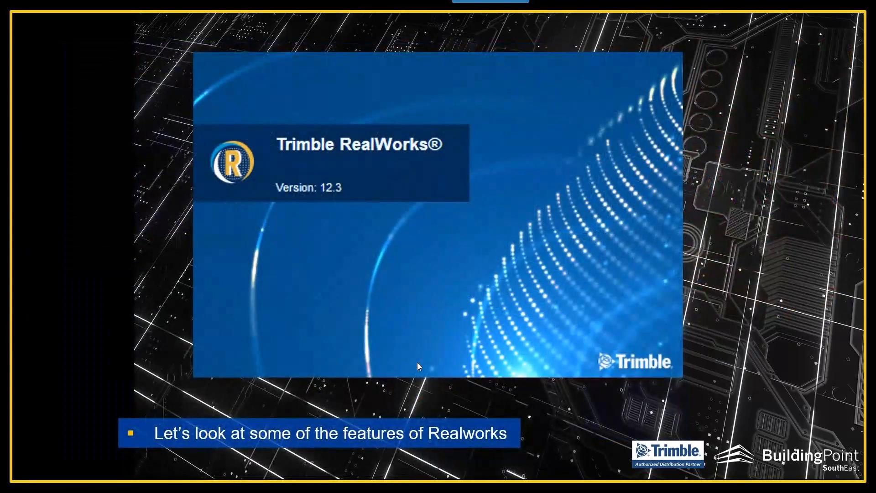
Switch to Trimble RealWorks and enter Scan 01 of Station 001 in station-based view, facing the pump aisle
{"action": "key", "text": "Escape"}
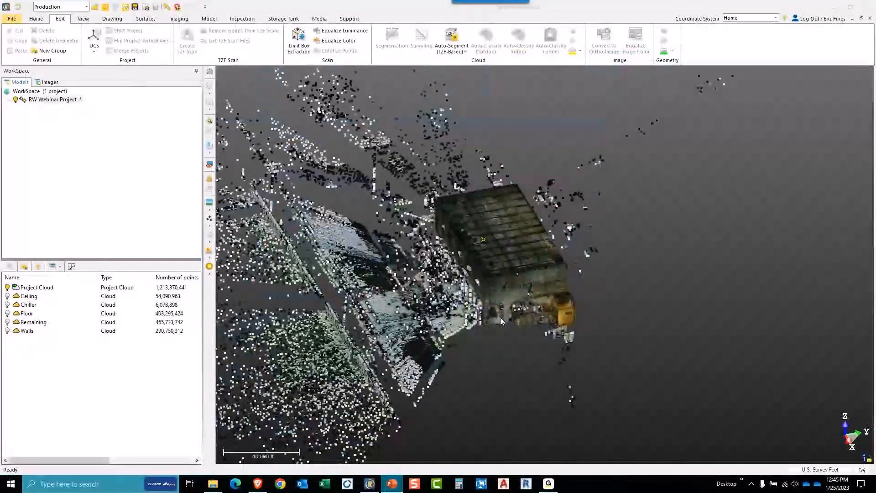
{"action": "scroll", "coordinate": [486, 278], "scroll_direction": "up", "scroll_amount": 1}
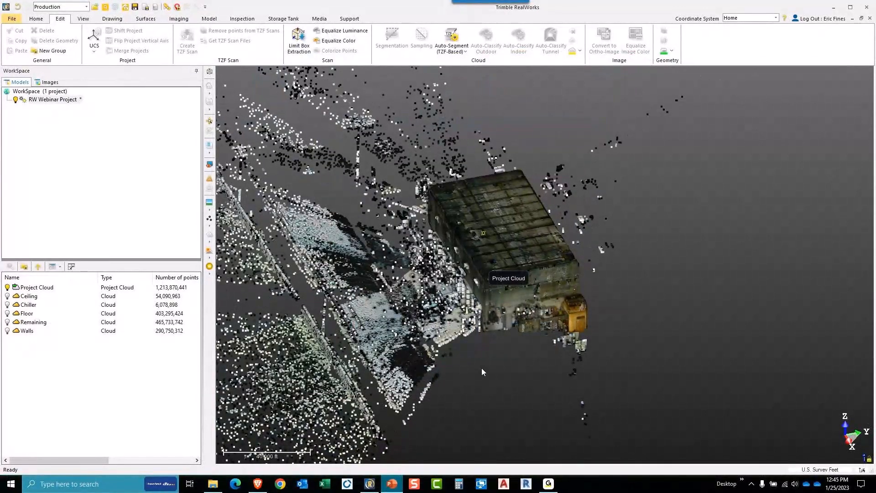
{"action": "left_click_drag", "start_coordinate": [497, 369], "coordinate": [505, 381]}
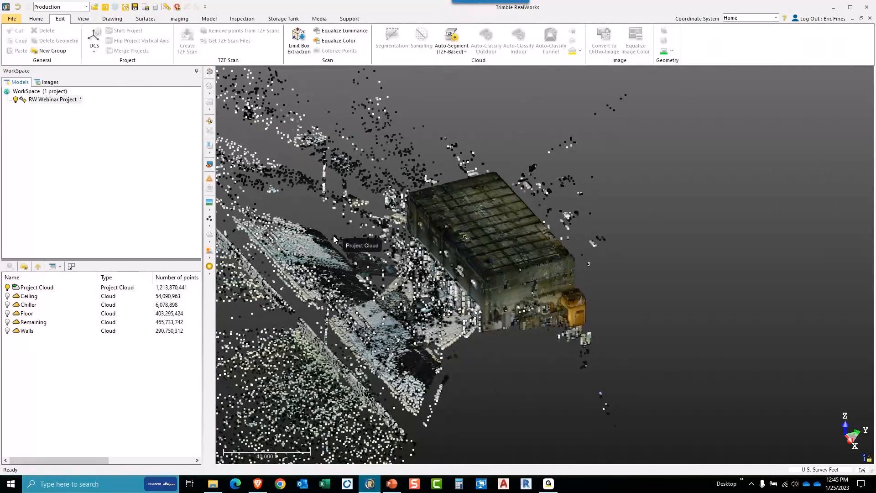
{"action": "left_click", "coordinate": [210, 94]}
{"action": "left_click", "coordinate": [234, 112]}
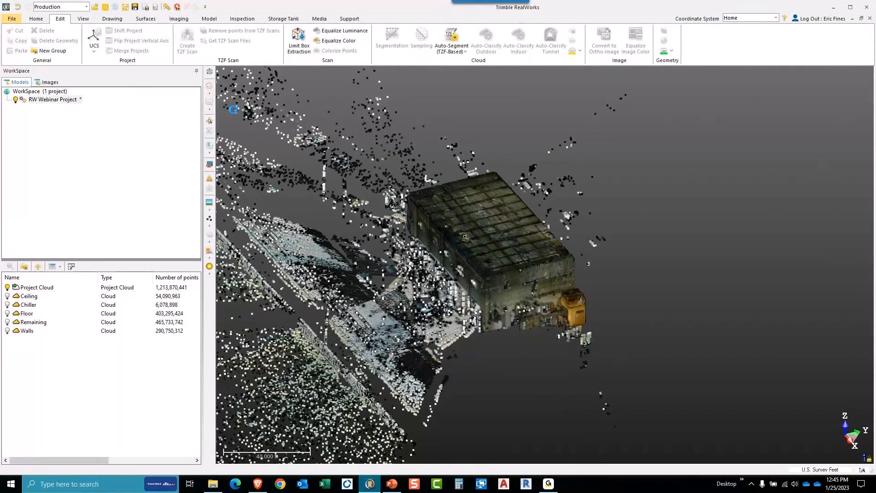
{"action": "double_click", "coordinate": [464, 236]}
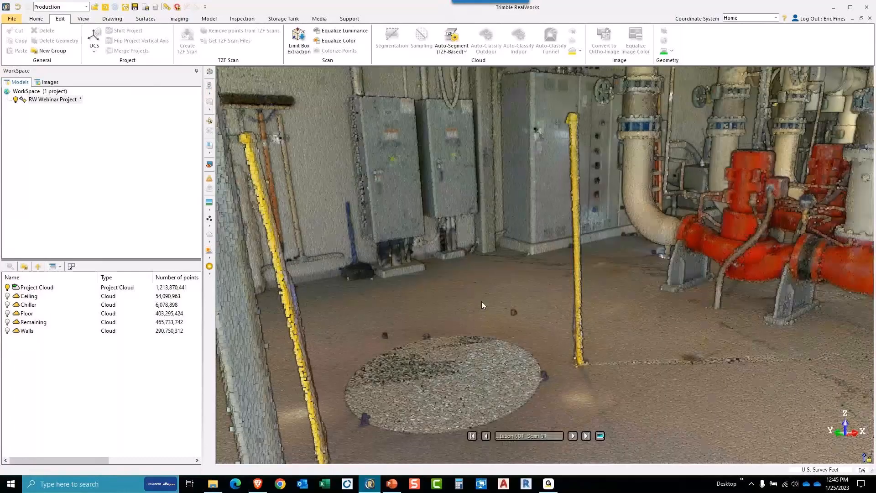
{"action": "left_click_drag", "start_coordinate": [479, 281], "coordinate": [238, 322]}
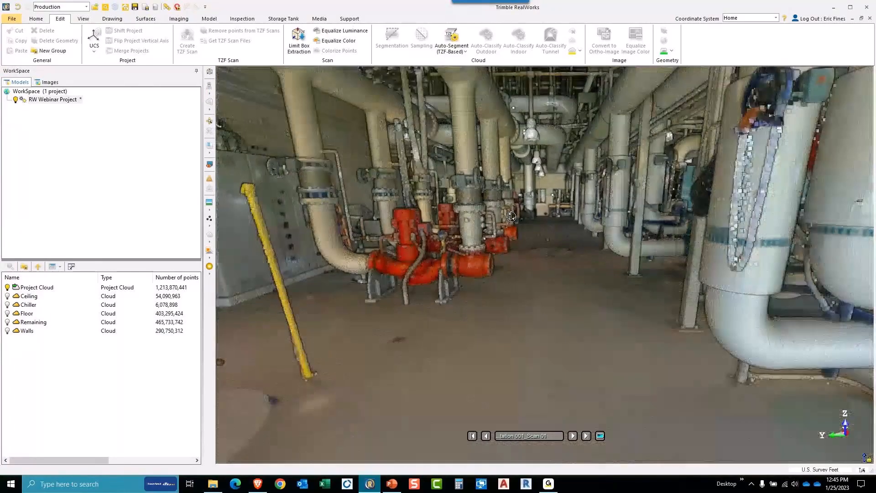
Start the measurement tools and measure the point-to-point distance along the front edge of the column base plate beside the white pipe elbow
{"action": "left_click", "coordinate": [167, 7]}
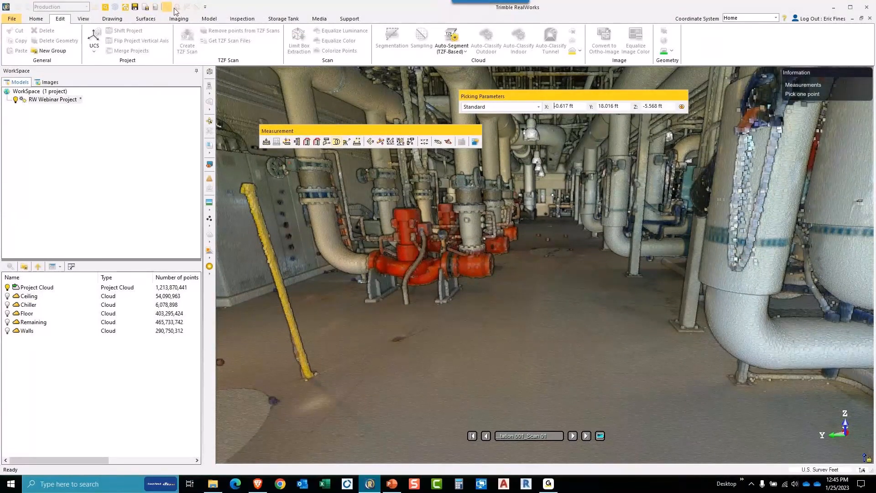
{"action": "left_click", "coordinate": [36, 21]}
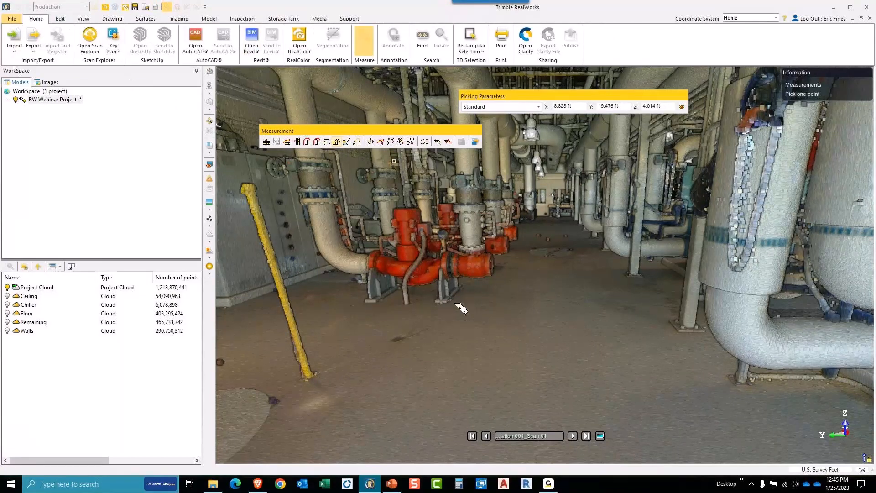
{"action": "left_click_drag", "start_coordinate": [366, 131], "coordinate": [389, 139]}
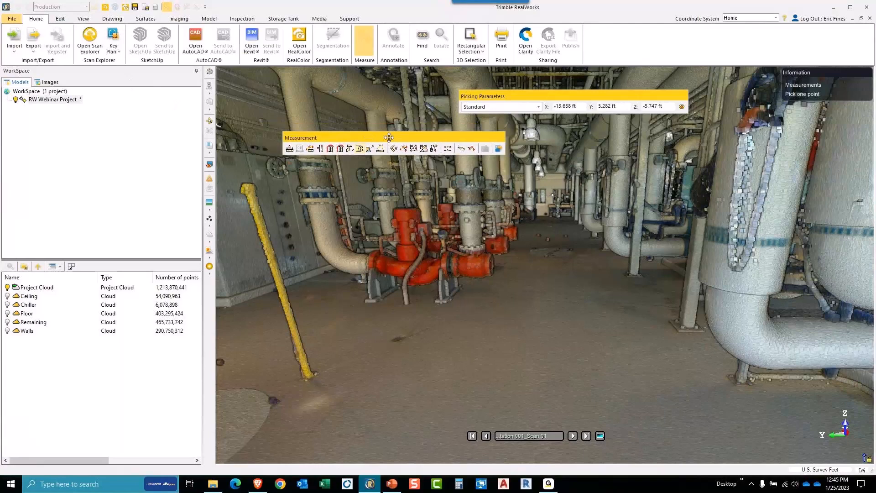
{"action": "left_click", "coordinate": [290, 149]}
{"action": "scroll", "coordinate": [705, 324], "scroll_direction": "up", "scroll_amount": 3}
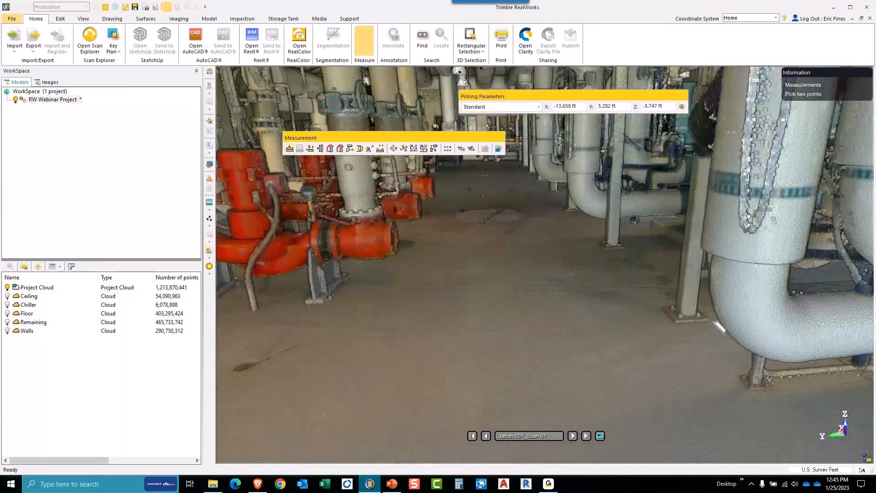
{"action": "scroll", "coordinate": [661, 307], "scroll_direction": "up", "scroll_amount": 2}
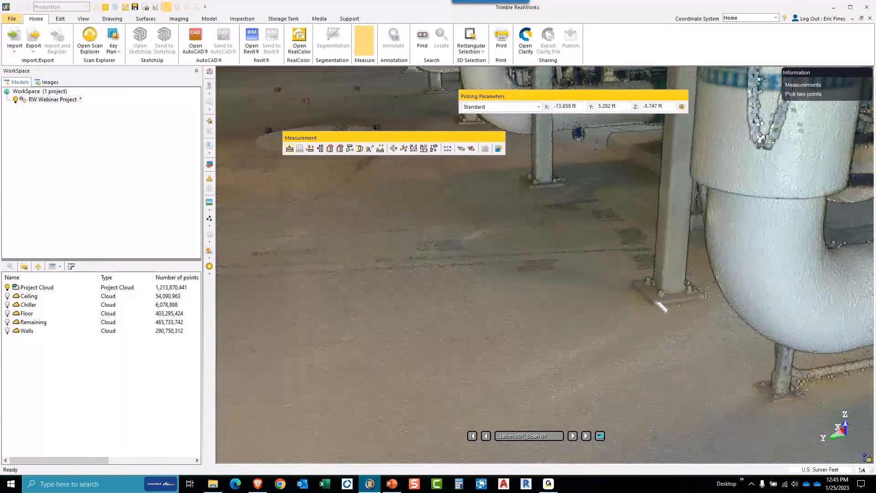
{"action": "left_click", "coordinate": [655, 302]}
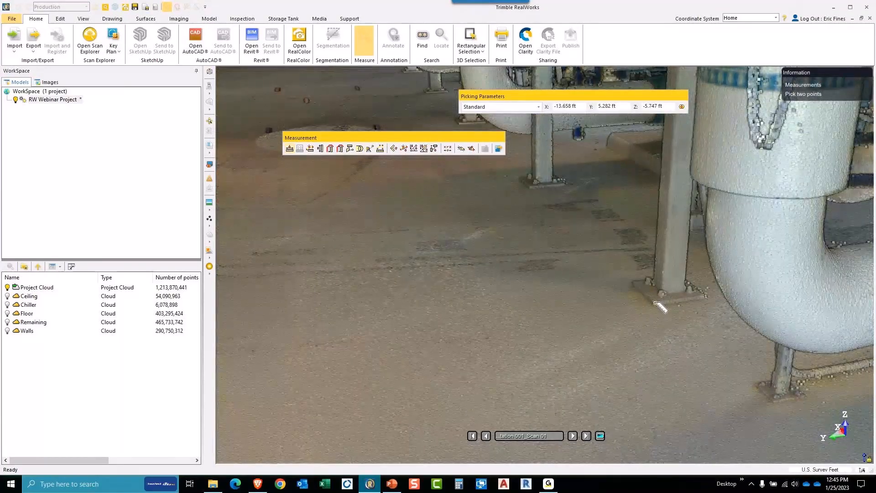
{"action": "left_click", "coordinate": [703, 295]}
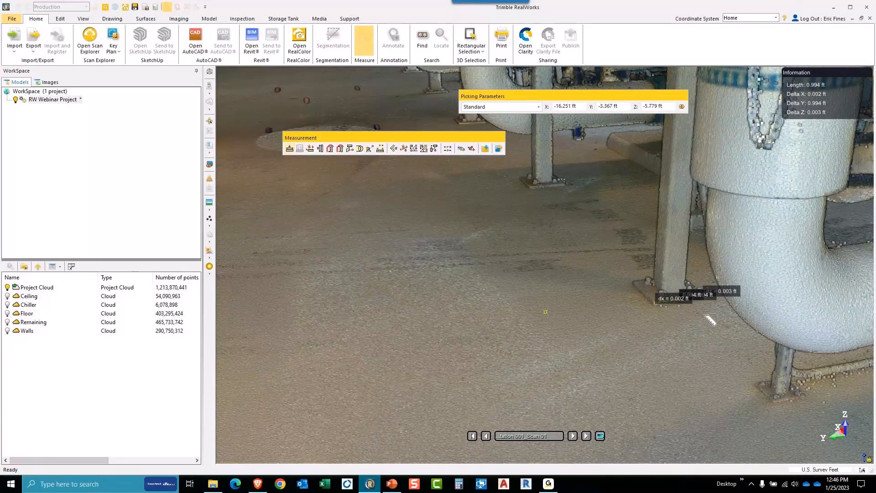
Measure the vertical distance from the foot of the post beside the green chiller up to its upper end
{"action": "left_click", "coordinate": [322, 151]}
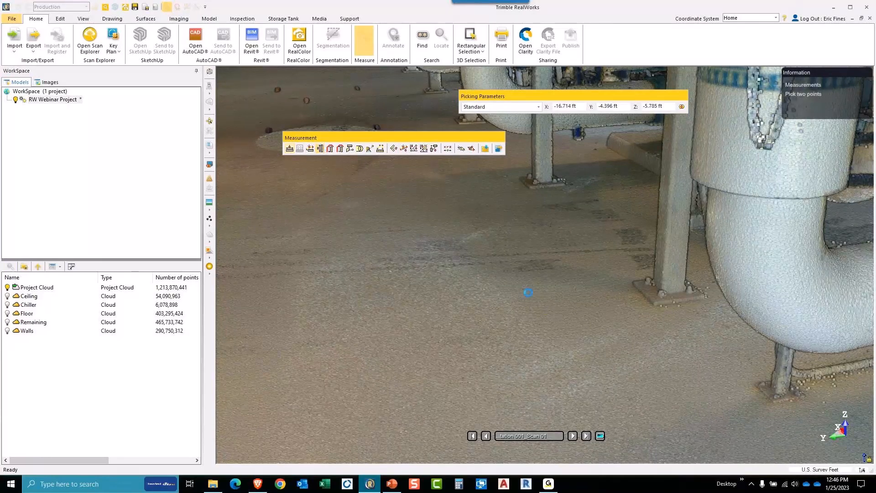
{"action": "scroll", "coordinate": [641, 316], "scroll_direction": "up", "scroll_amount": 2}
{"action": "scroll", "coordinate": [641, 316], "scroll_direction": "down", "scroll_amount": 3}
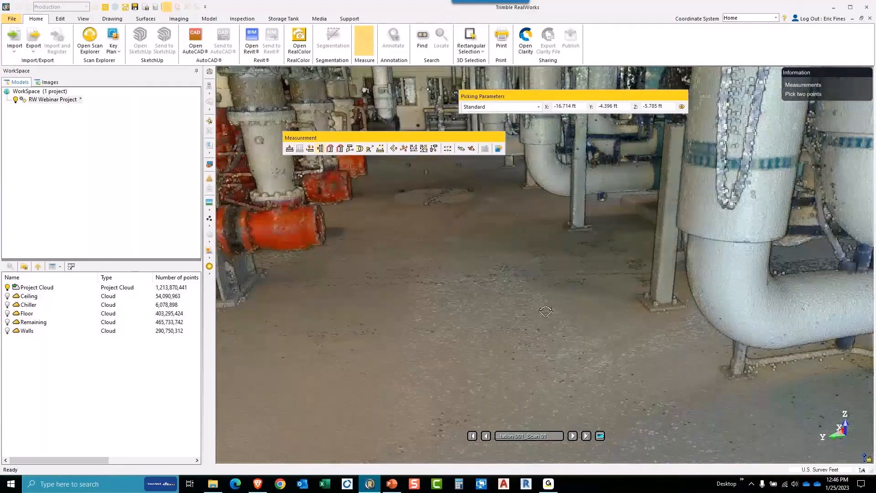
{"action": "left_click_drag", "start_coordinate": [542, 307], "coordinate": [242, 293]}
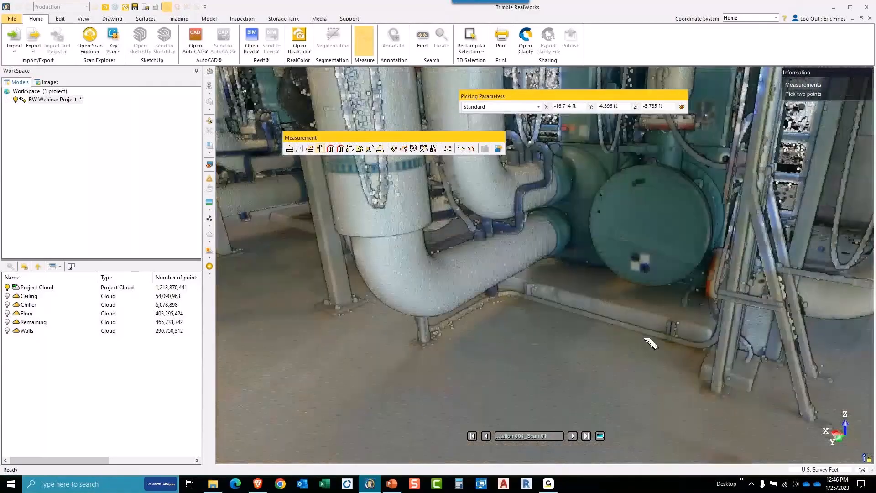
{"action": "left_click_drag", "start_coordinate": [650, 343], "coordinate": [615, 442]}
{"action": "scroll", "coordinate": [615, 442], "scroll_direction": "down", "scroll_amount": 6}
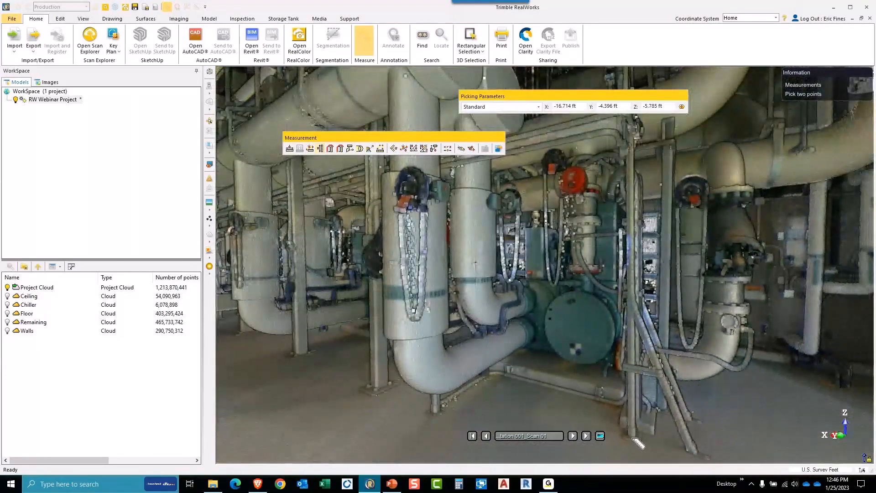
{"action": "left_click", "coordinate": [633, 437]}
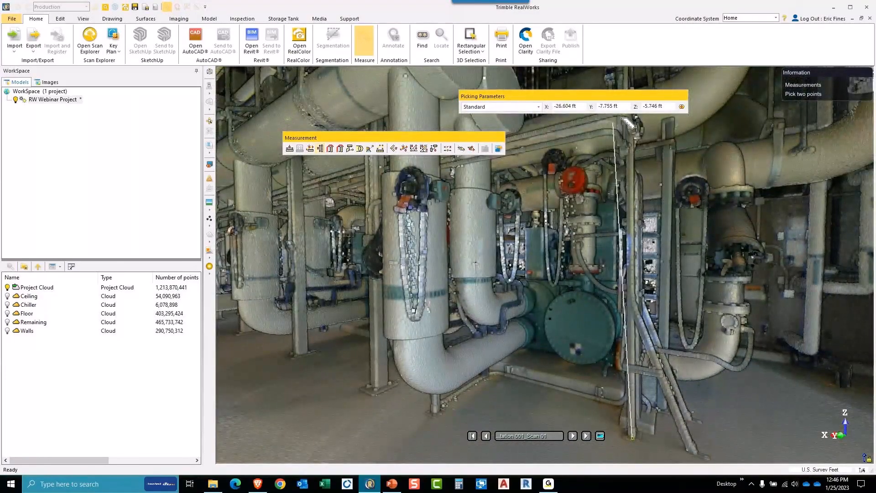
{"action": "left_click_drag", "start_coordinate": [634, 139], "coordinate": [634, 194]}
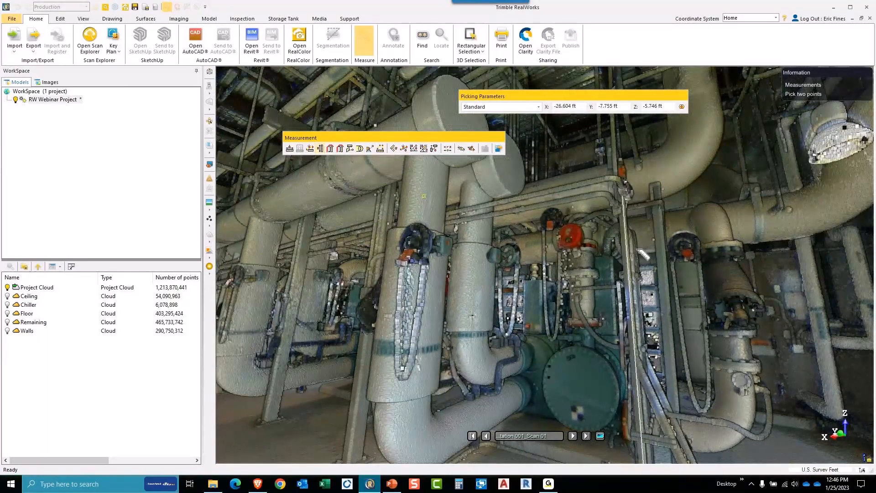
{"action": "left_click", "coordinate": [626, 196]}
Measure the vertical clearance upward from a single point on the floor in the middle of the aisle
{"action": "left_click_drag", "start_coordinate": [654, 389], "coordinate": [388, 183]}
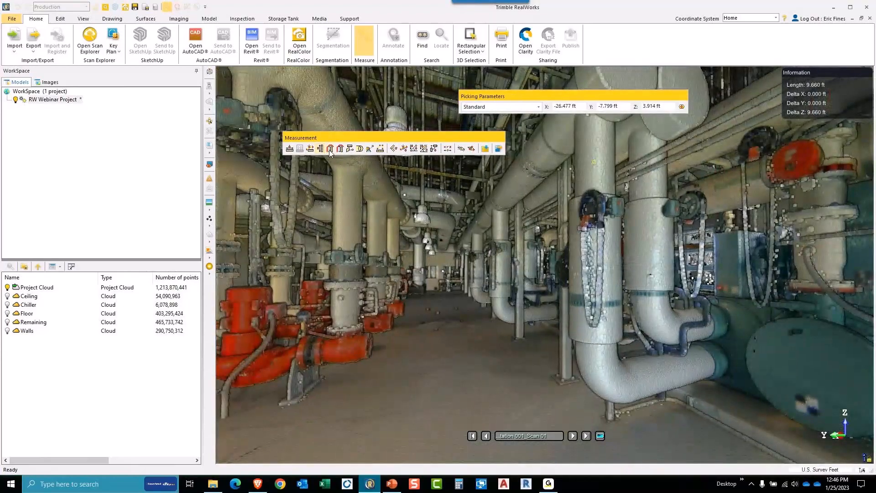
{"action": "left_click", "coordinate": [330, 149]}
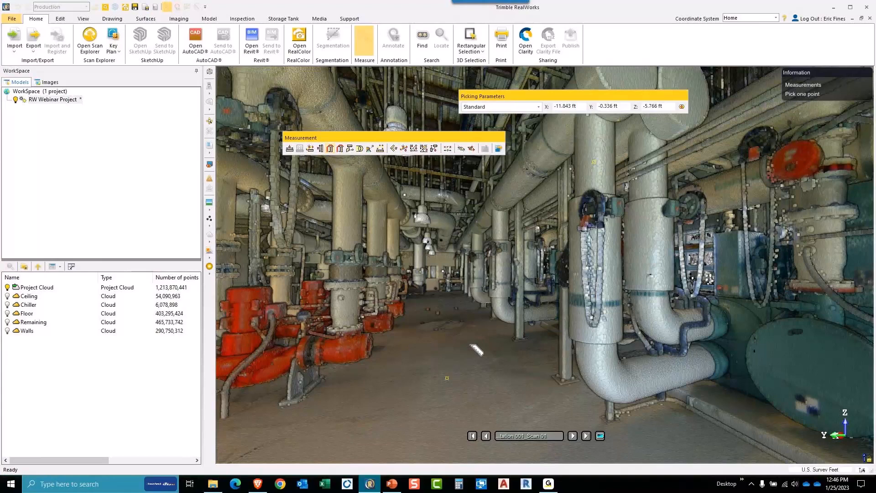
{"action": "left_click", "coordinate": [449, 363]}
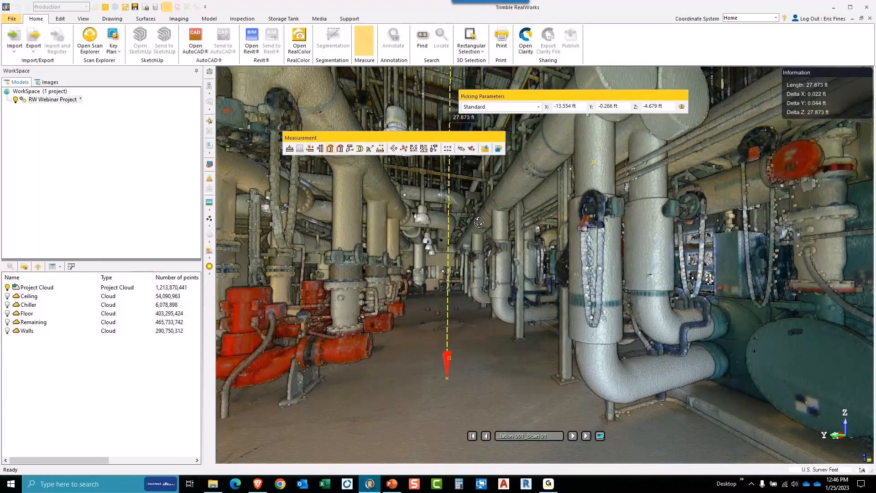
{"action": "left_click_drag", "start_coordinate": [479, 221], "coordinate": [501, 327]}
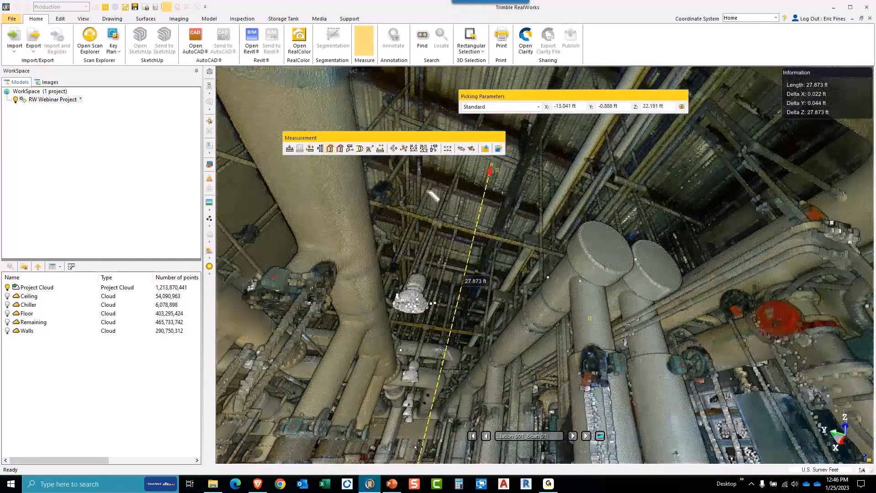
Measure the vertical clearance downward from a single point on the overhead structure to the aisle floor
{"action": "left_click", "coordinate": [340, 149]}
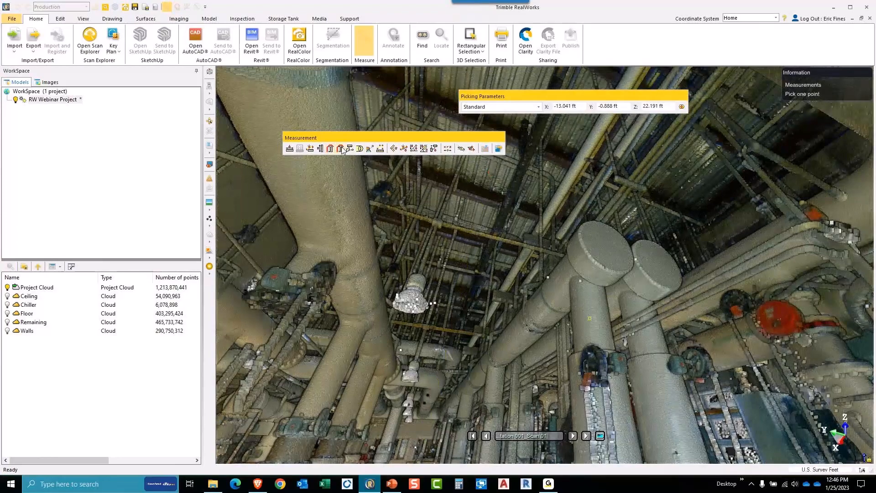
{"action": "left_click", "coordinate": [482, 200]}
{"action": "left_click", "coordinate": [518, 351]}
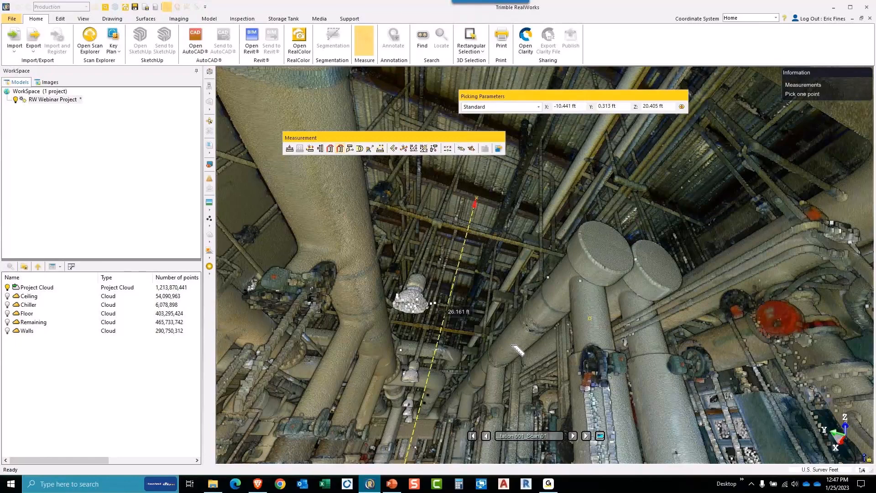
{"action": "left_click_drag", "start_coordinate": [537, 246], "coordinate": [541, 206]}
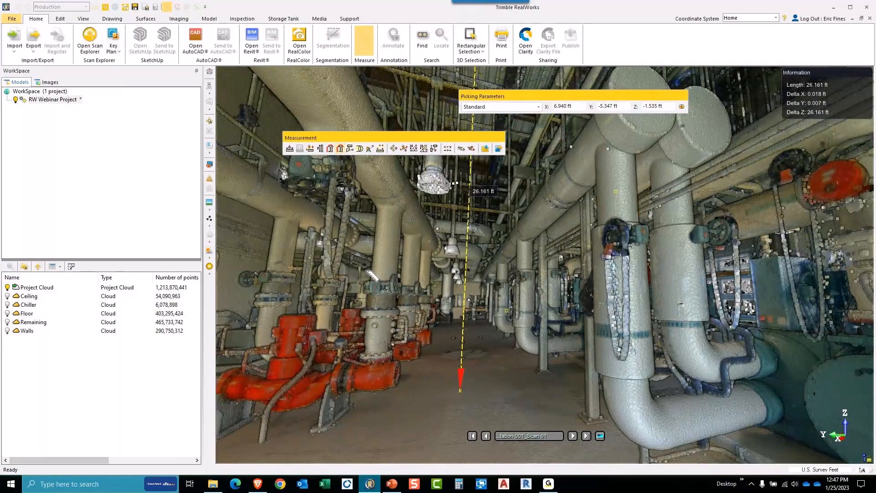
Measure the point-to-plane distance from the wall above the electrical cabinets to the valve chain on the opposite side of the room
{"action": "left_click_drag", "start_coordinate": [370, 275], "coordinate": [480, 299]}
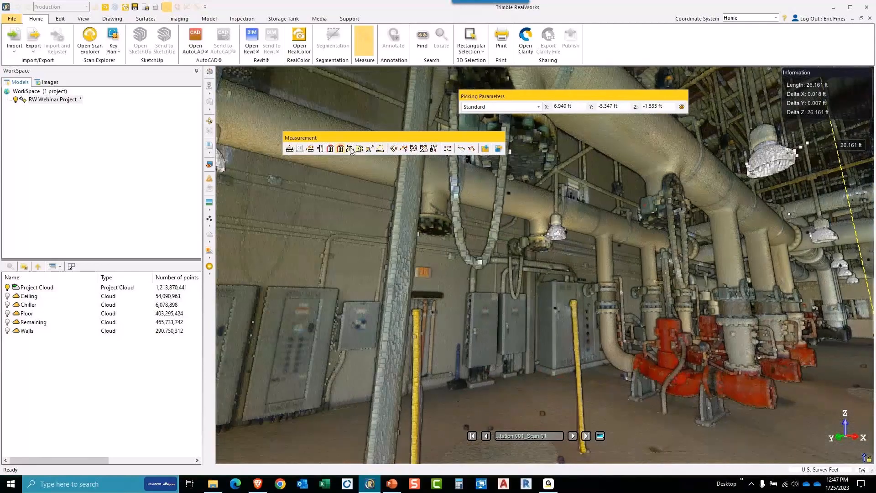
{"action": "left_click", "coordinate": [350, 149]}
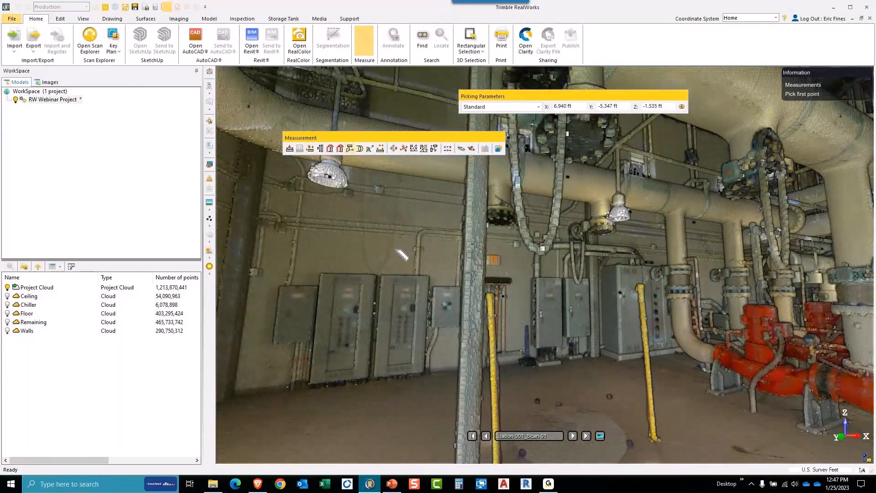
{"action": "left_click", "coordinate": [402, 263]}
{"action": "left_click", "coordinate": [397, 264]}
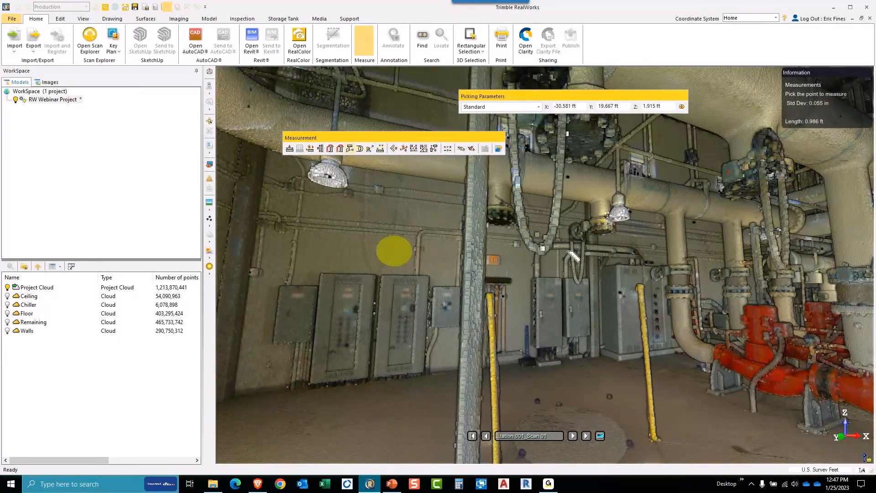
{"action": "left_click_drag", "start_coordinate": [563, 259], "coordinate": [696, 256]}
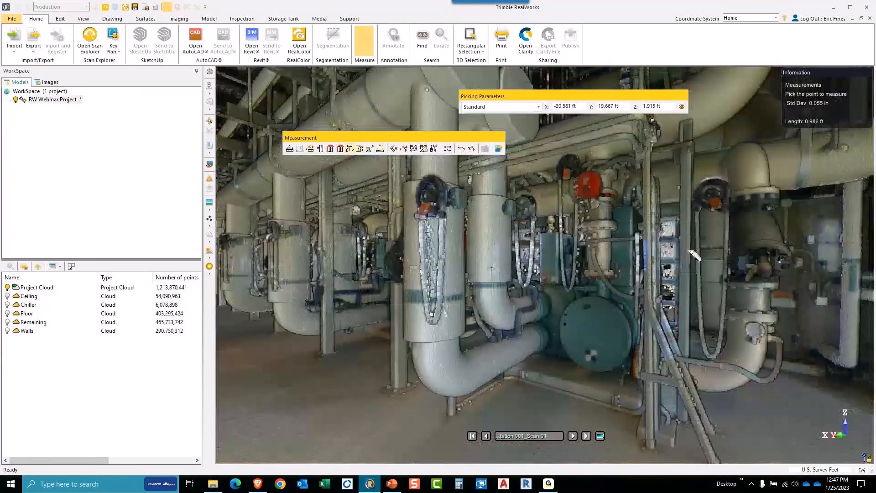
{"action": "left_click", "coordinate": [710, 223]}
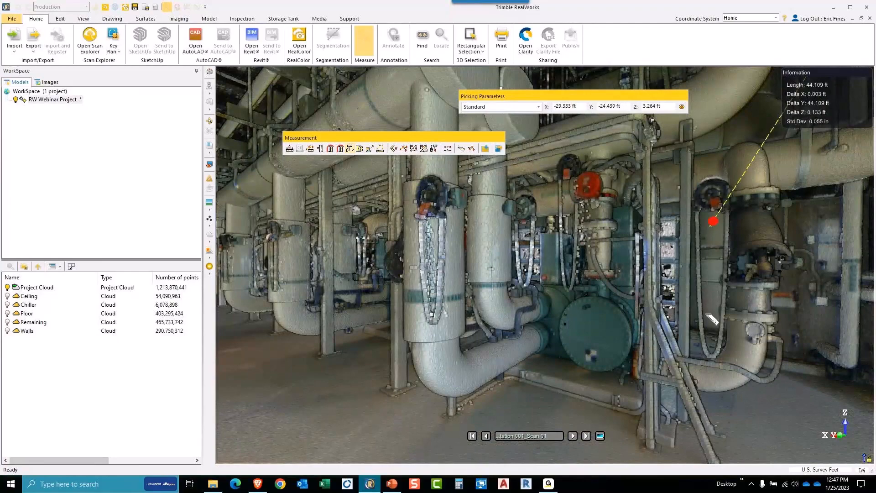
Measure the diameter of the vertical pipe above the nearest chain-operated valve by fitting a cylinder to its surface
{"action": "left_click_drag", "start_coordinate": [733, 288], "coordinate": [570, 331]}
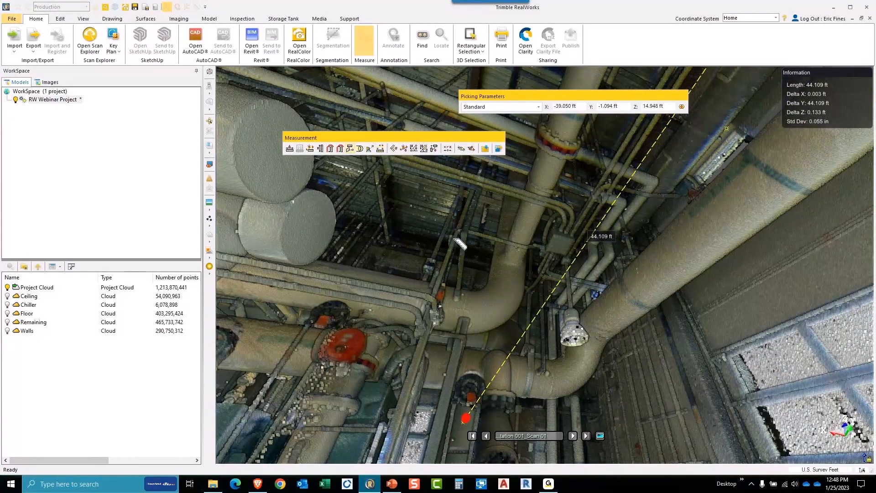
{"action": "left_click", "coordinate": [360, 150]}
{"action": "left_click_drag", "start_coordinate": [441, 229], "coordinate": [562, 242]}
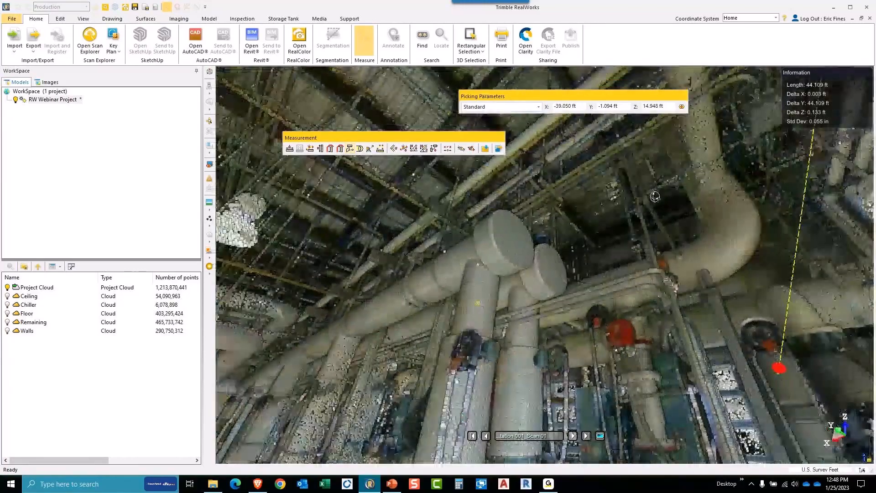
{"action": "left_click_drag", "start_coordinate": [591, 216], "coordinate": [602, 194]}
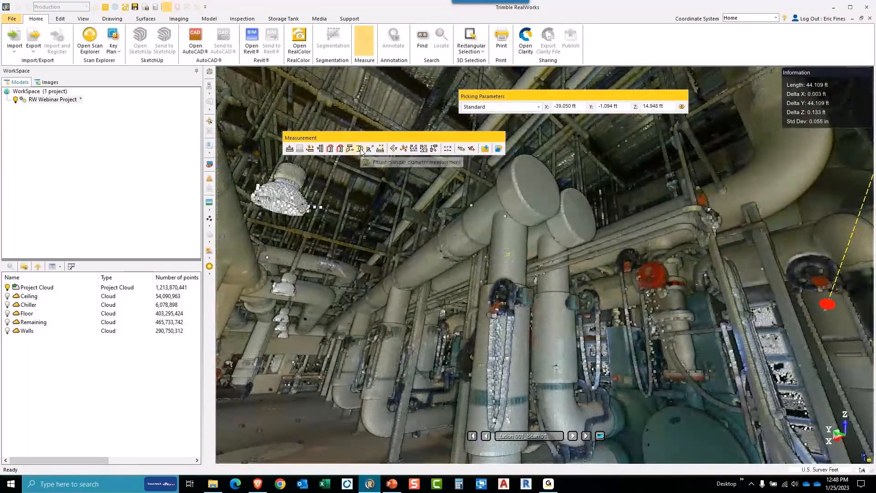
{"action": "left_click", "coordinate": [361, 151]}
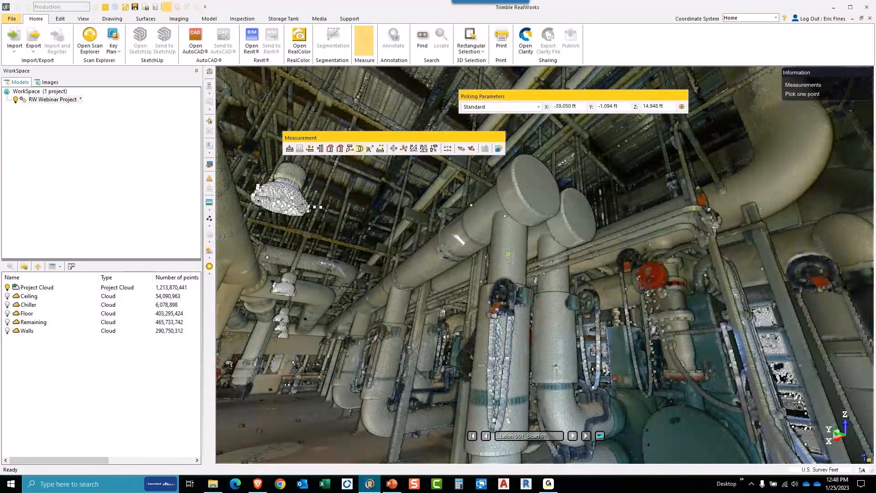
{"action": "left_click", "coordinate": [509, 254]}
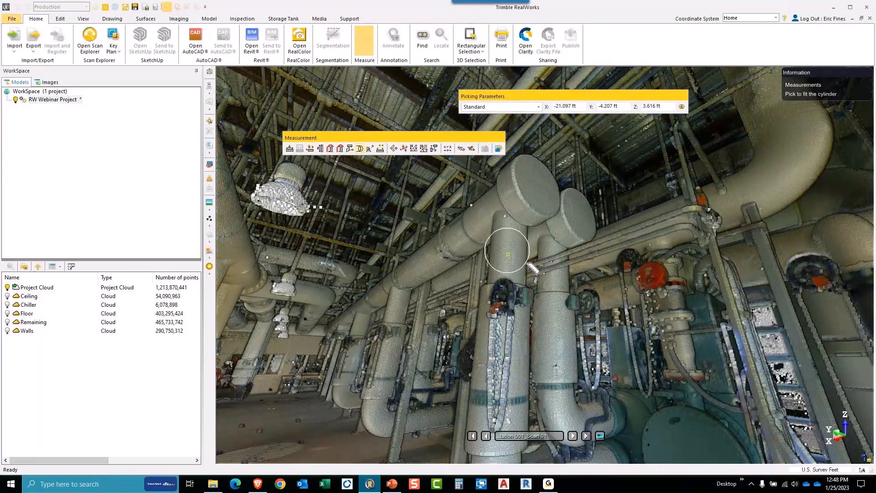
{"action": "left_click", "coordinate": [509, 268]}
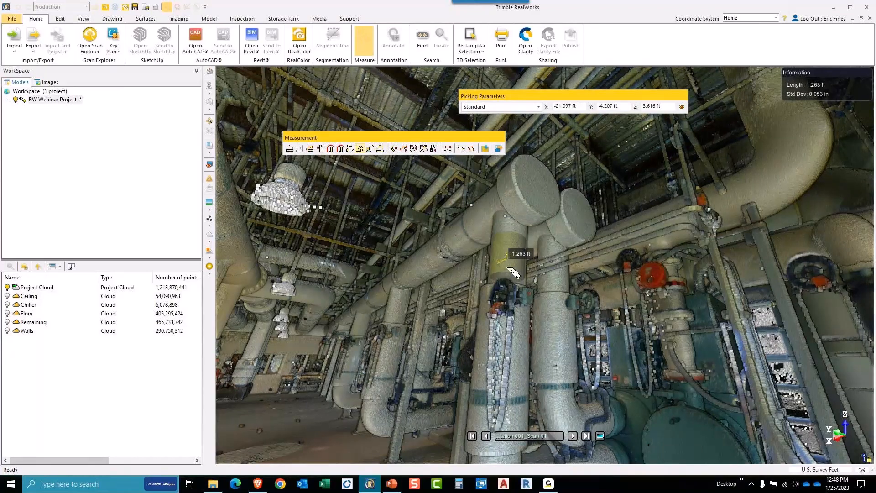
Isolate the measured pipe section from the surrounding cloud, examine the fitted cylinder from several angles, and return to the full station view
{"action": "scroll", "coordinate": [516, 271], "scroll_direction": "up", "scroll_amount": 2}
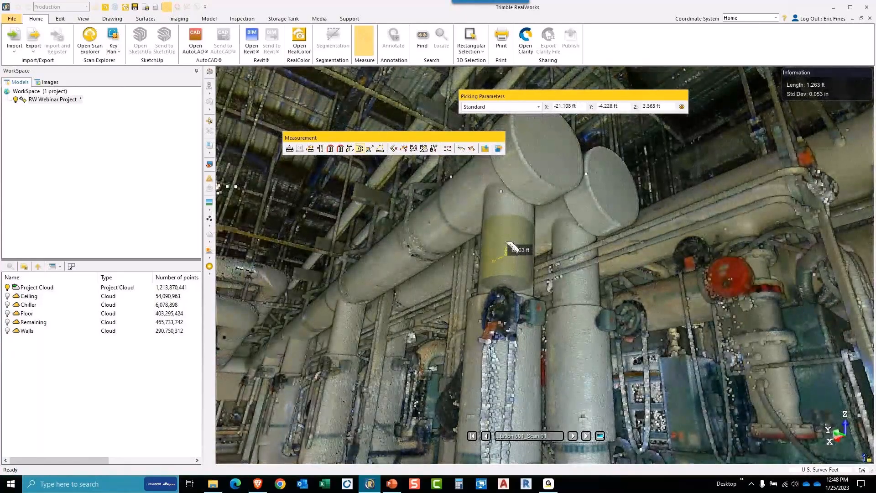
{"action": "key", "text": "space"}
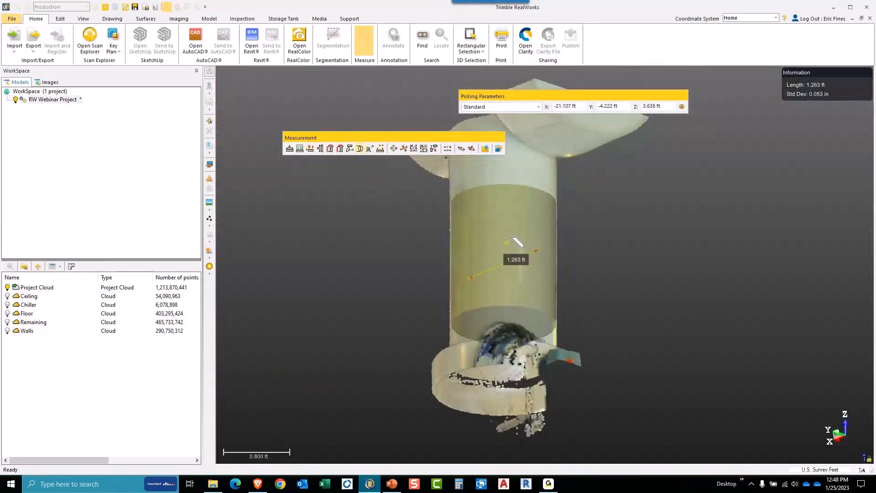
{"action": "left_click_drag", "start_coordinate": [510, 238], "coordinate": [529, 258]}
{"action": "scroll", "coordinate": [532, 270], "scroll_direction": "down", "scroll_amount": 2}
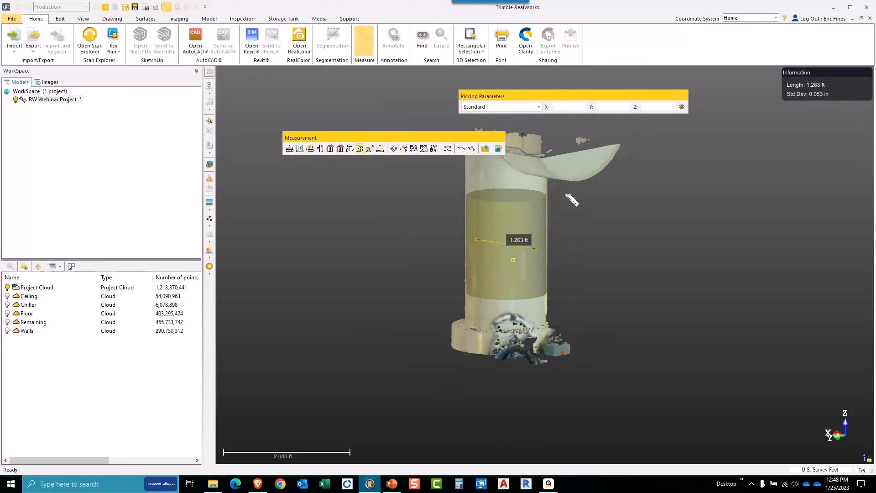
{"action": "left_click_drag", "start_coordinate": [510, 276], "coordinate": [506, 277]}
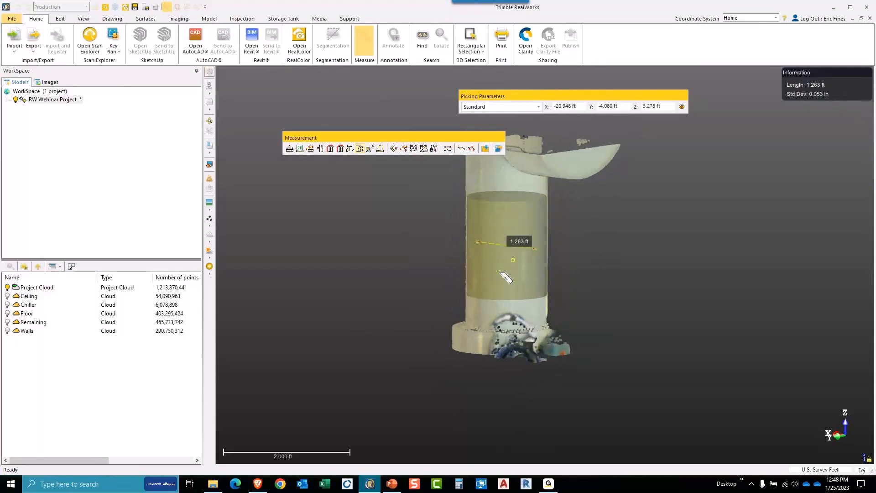
{"action": "mouse_move", "coordinate": [511, 227]}
{"action": "left_mouse_down"}
{"action": "mouse_move", "coordinate": [489, 226]}
{"action": "mouse_move", "coordinate": [530, 229]}
{"action": "mouse_move", "coordinate": [501, 228]}
{"action": "left_mouse_up"}
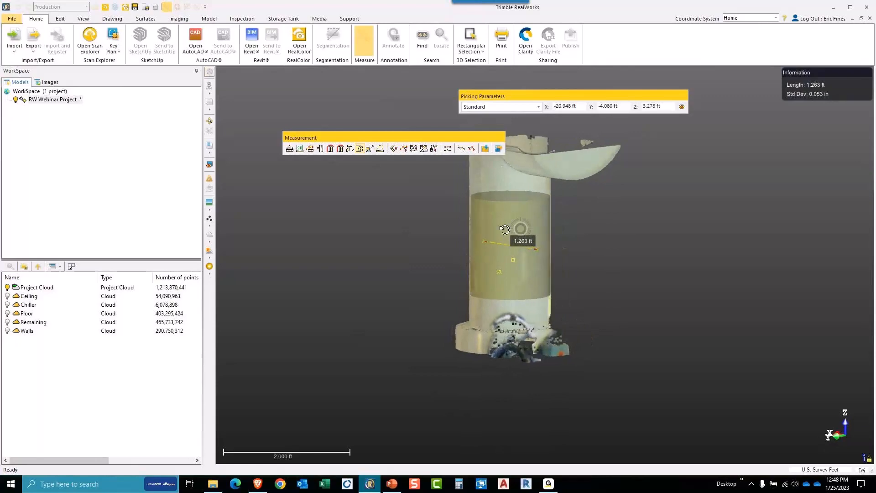
{"action": "key", "text": "s"}
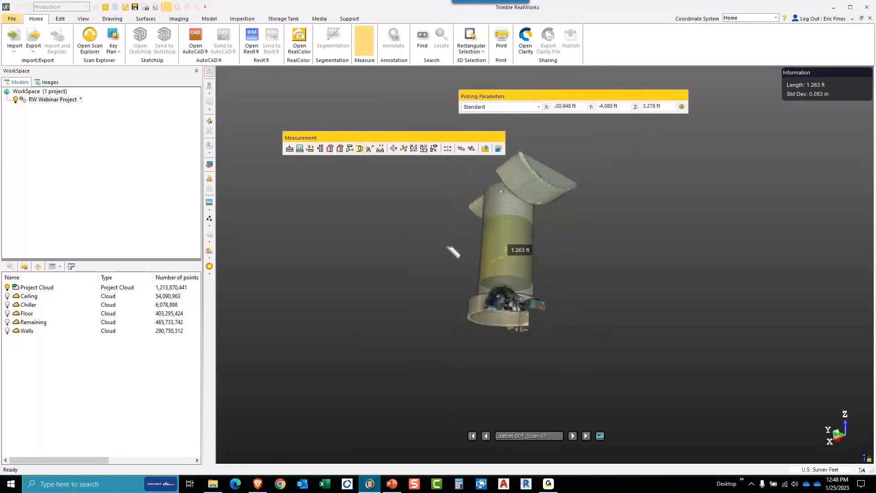
{"action": "key", "text": "l"}
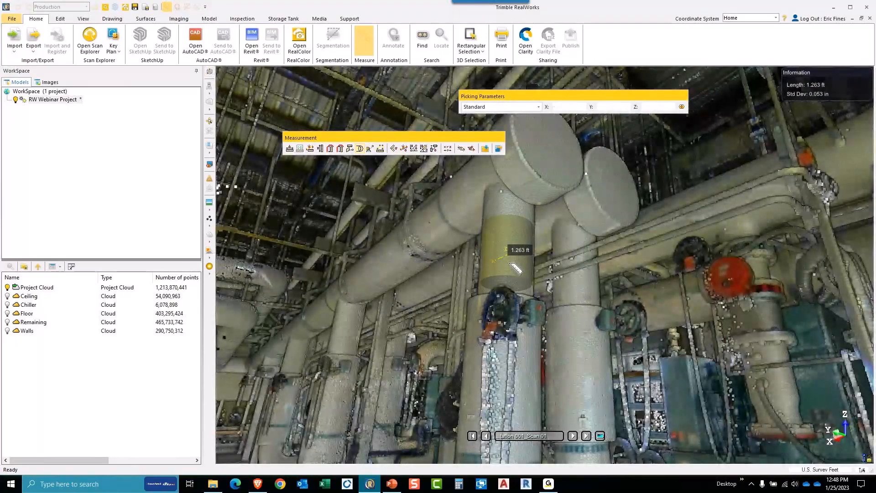
Isolate the measured pipe again with more of the neighbouring valve and piping included, and examine how the fitted cylinder sits on it
{"action": "key", "text": "space"}
{"action": "left_click_drag", "start_coordinate": [511, 262], "coordinate": [516, 299]}
{"action": "scroll", "coordinate": [520, 299], "scroll_direction": "down", "scroll_amount": 4}
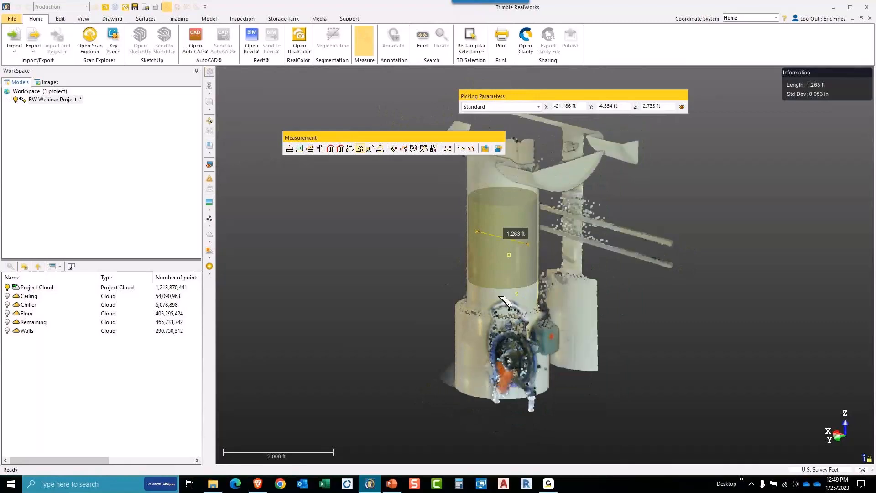
{"action": "mouse_move", "coordinate": [525, 356]}
{"action": "left_mouse_down"}
{"action": "mouse_move", "coordinate": [635, 341]}
{"action": "mouse_move", "coordinate": [481, 349]}
{"action": "mouse_move", "coordinate": [534, 363]}
{"action": "mouse_move", "coordinate": [547, 356]}
{"action": "mouse_move", "coordinate": [541, 353]}
{"action": "left_mouse_up"}
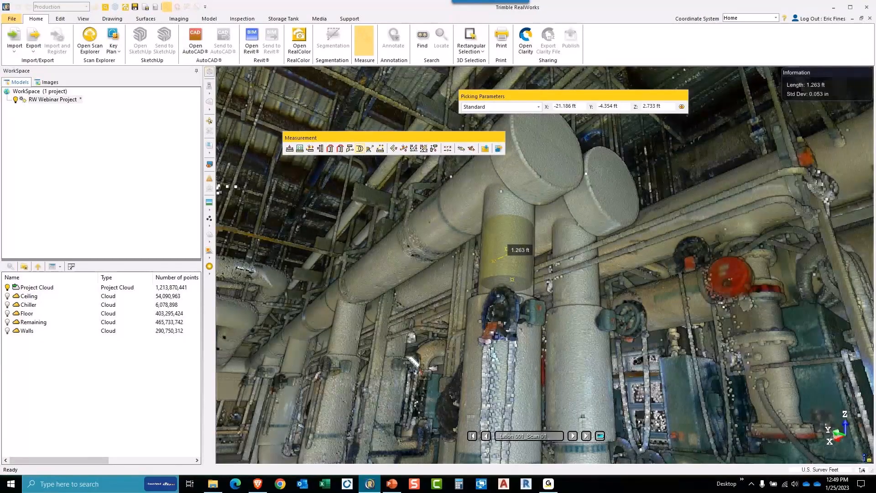
Isolate the workbench at the far end of the aisle, examine it with its surroundings, and return to the station view
{"action": "left_click_drag", "start_coordinate": [408, 357], "coordinate": [385, 283]}
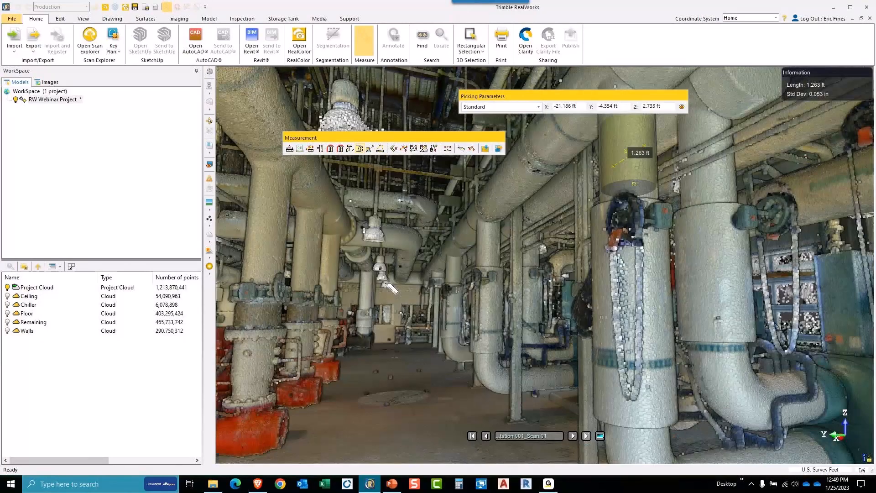
{"action": "double_click", "coordinate": [417, 328]}
{"action": "left_click_drag", "start_coordinate": [446, 329], "coordinate": [414, 352]}
{"action": "scroll", "coordinate": [414, 352], "scroll_direction": "down", "scroll_amount": 2}
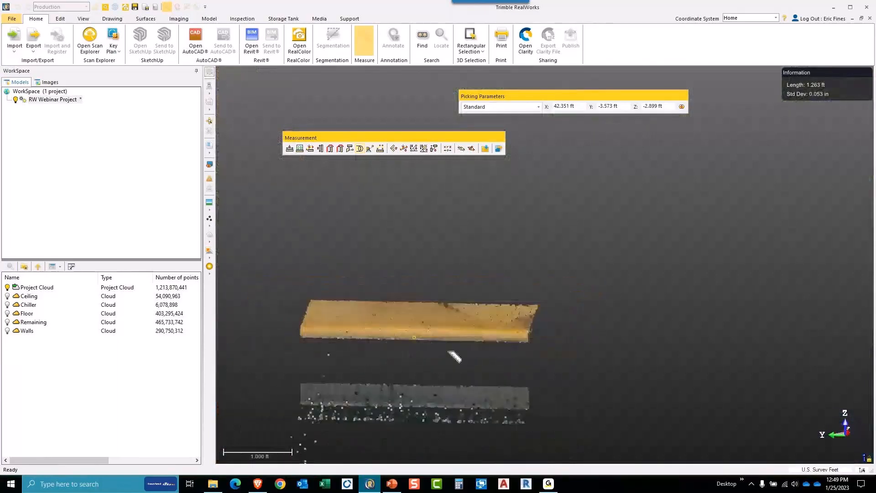
{"action": "scroll", "coordinate": [449, 351], "scroll_direction": "down", "scroll_amount": 2}
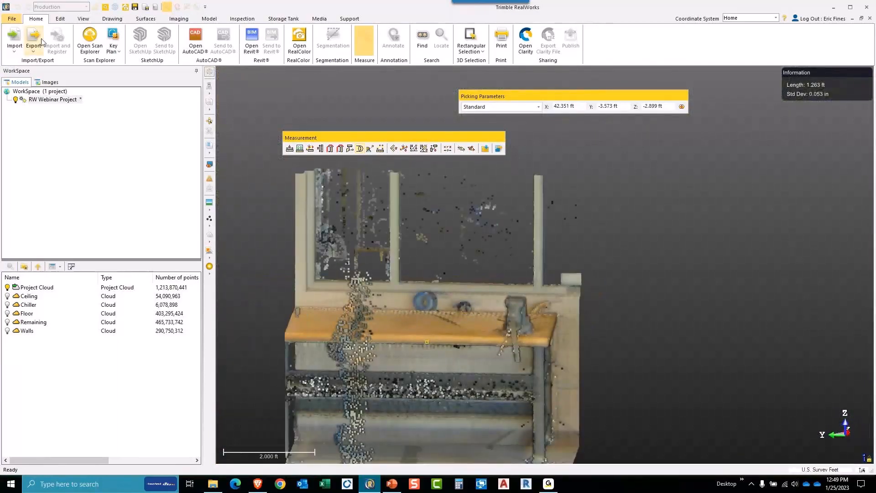
{"action": "left_click_drag", "start_coordinate": [443, 384], "coordinate": [401, 370]}
{"action": "key", "text": "s"}
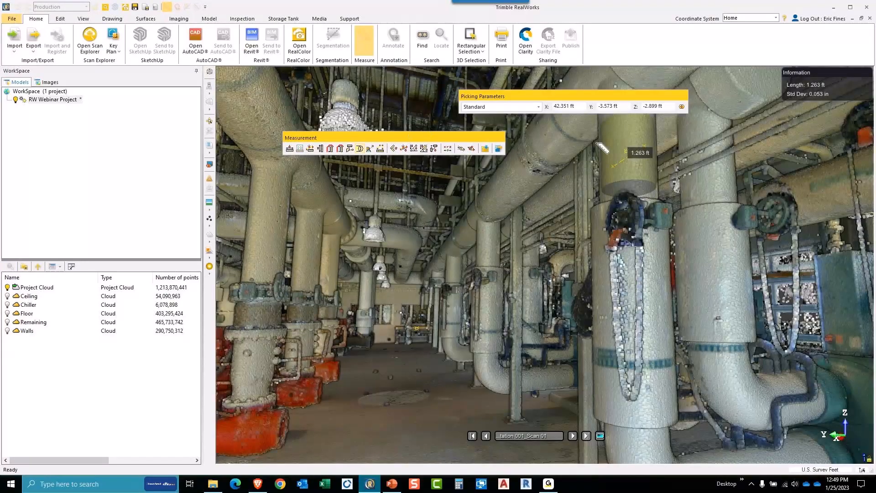
Close the measurement tool, leave the station view, and show the whole building cloud in top view
{"action": "left_click", "coordinate": [499, 149]}
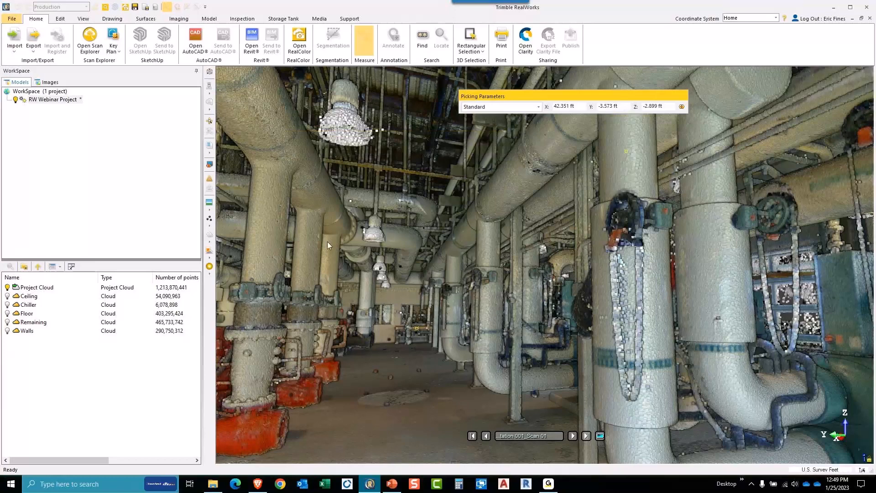
{"action": "left_click", "coordinate": [208, 93]}
{"action": "left_click", "coordinate": [221, 102]}
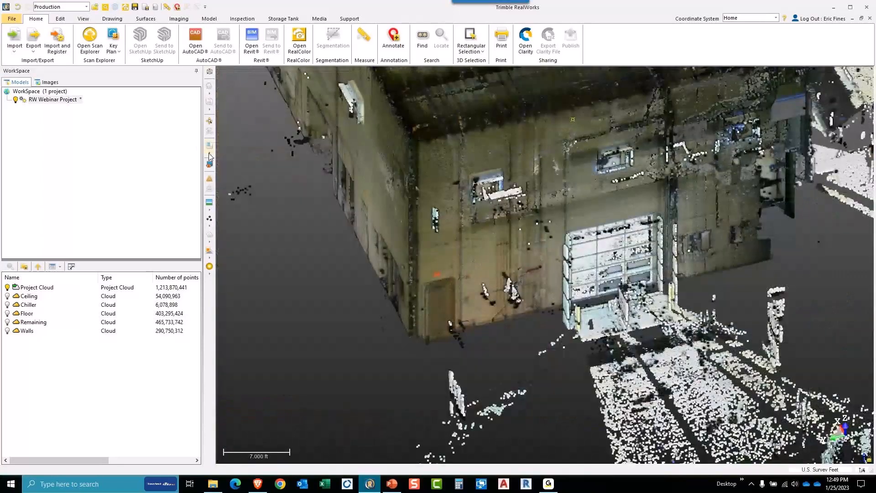
{"action": "left_click", "coordinate": [209, 153]}
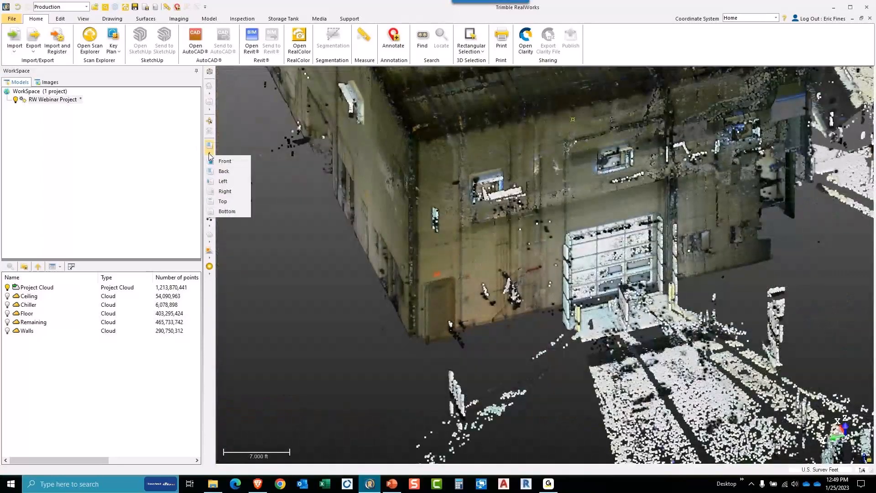
{"action": "left_click", "coordinate": [225, 210]}
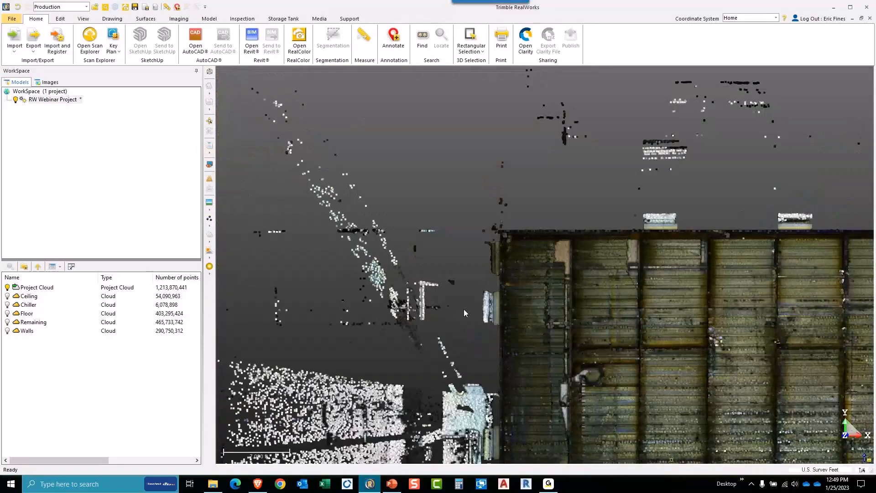
{"action": "scroll", "coordinate": [576, 352], "scroll_direction": "down", "scroll_amount": 4}
{"action": "middle_click_drag", "start_coordinate": [689, 354], "coordinate": [455, 273]}
{"action": "scroll", "coordinate": [455, 273], "scroll_direction": "down", "scroll_amount": 1}
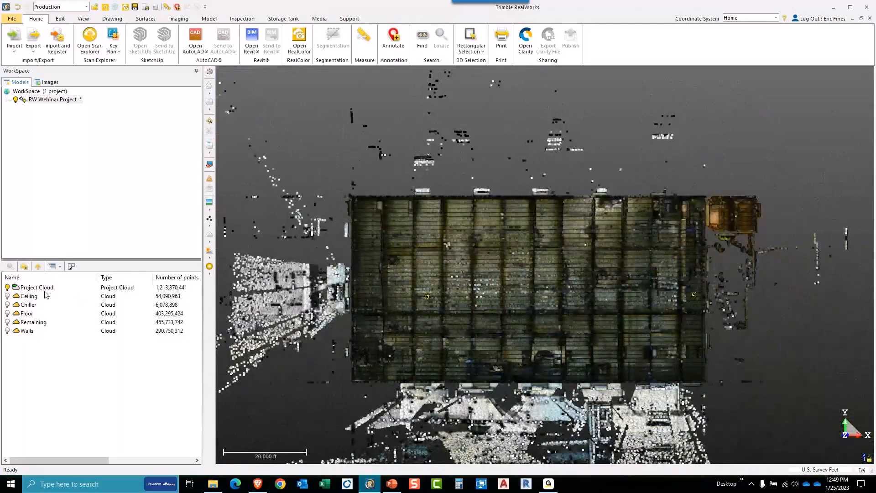
Segment the Project Cloud with rectangular fences, keeping the points around the building and annex and discarding the stray points below the annex
{"action": "left_click", "coordinate": [103, 289]}
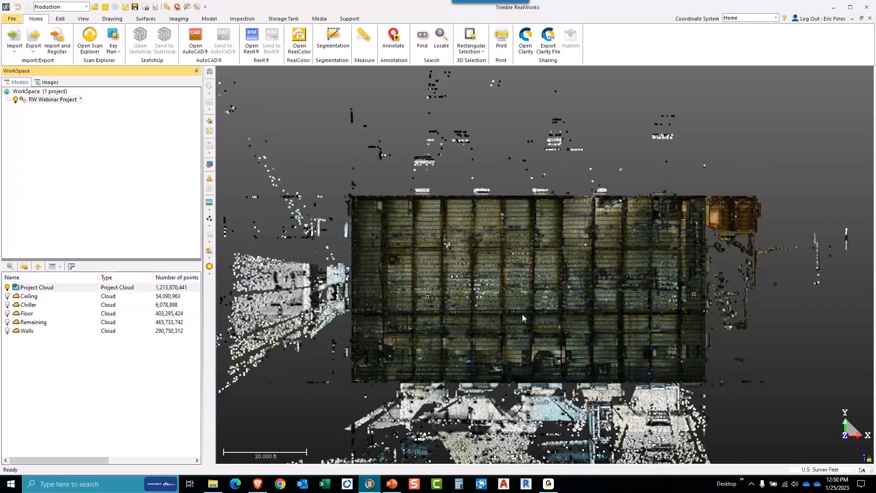
{"action": "middle_click_drag", "start_coordinate": [522, 314], "coordinate": [540, 295]}
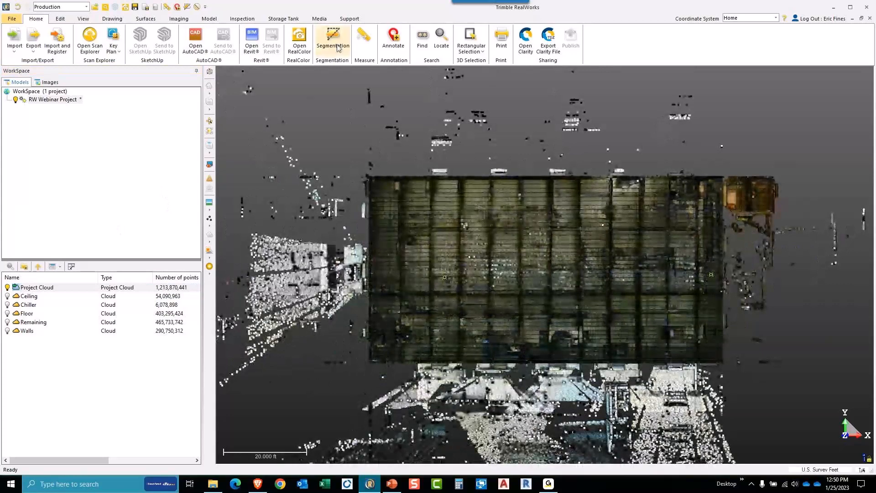
{"action": "left_click", "coordinate": [42, 288]}
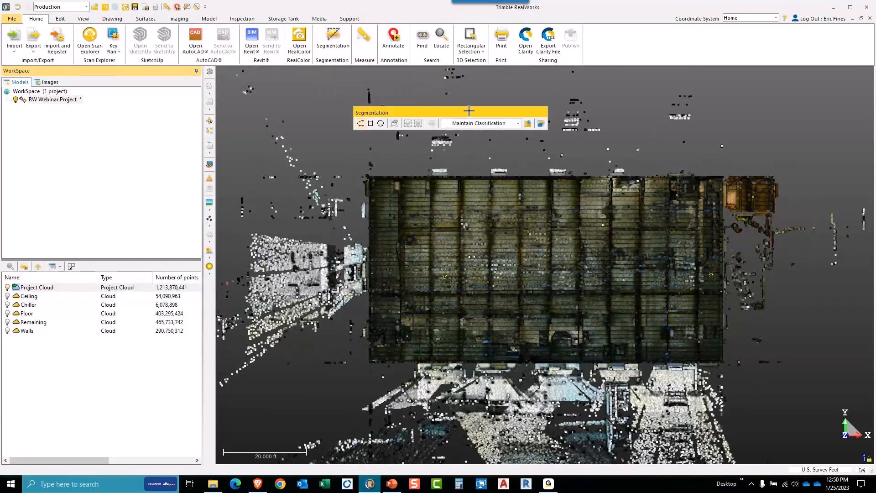
{"action": "left_click_drag", "start_coordinate": [470, 110], "coordinate": [379, 100]}
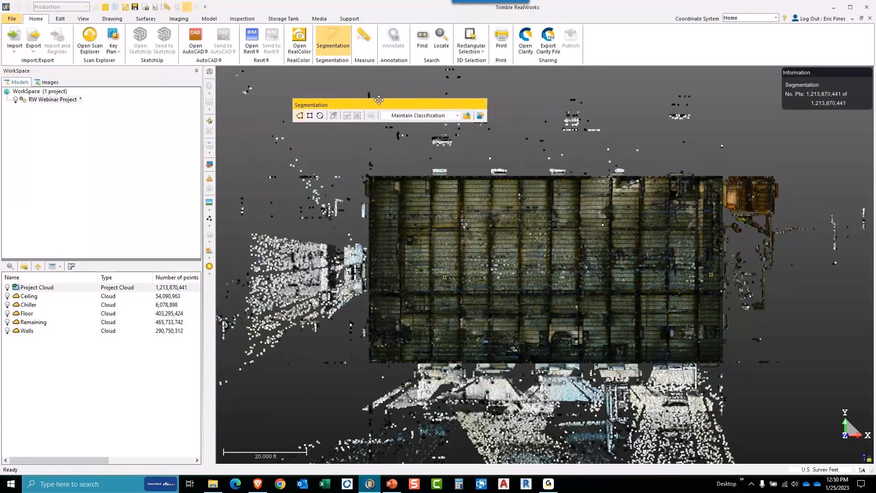
{"action": "left_click", "coordinate": [312, 117]}
{"action": "left_click_drag", "start_coordinate": [362, 173], "coordinate": [780, 365]}
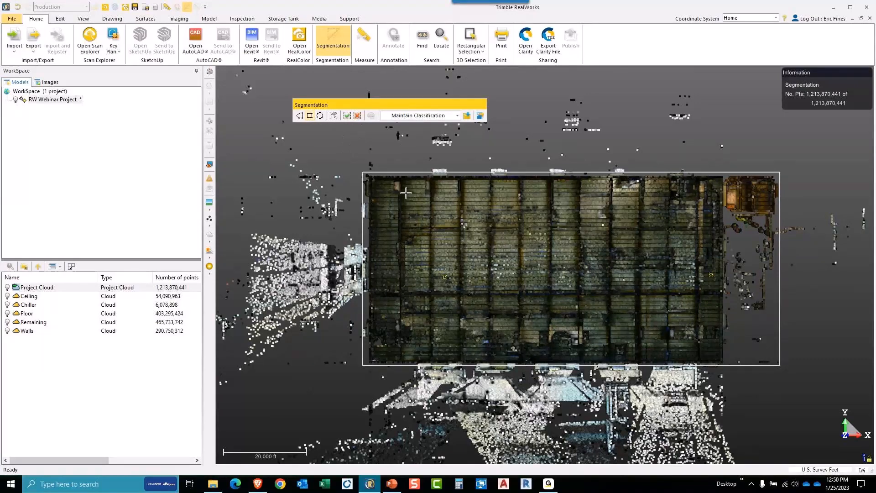
{"action": "left_click", "coordinate": [346, 116]}
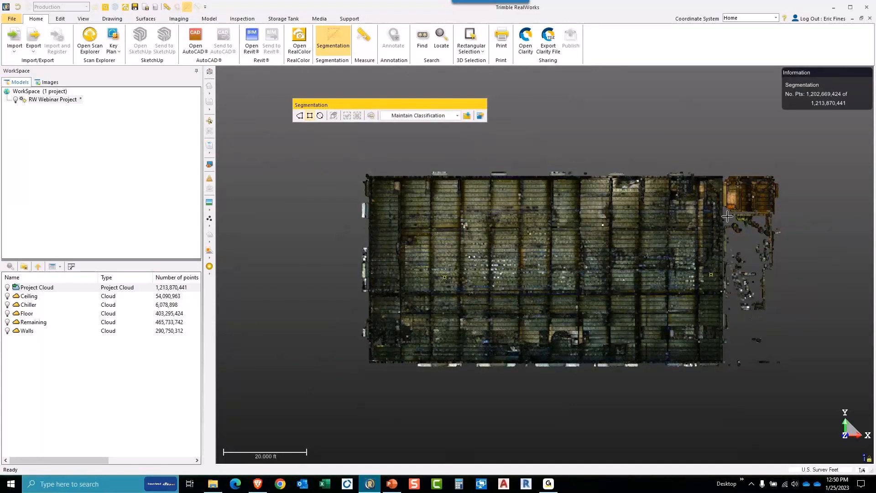
{"action": "left_click_drag", "start_coordinate": [728, 214], "coordinate": [785, 386]}
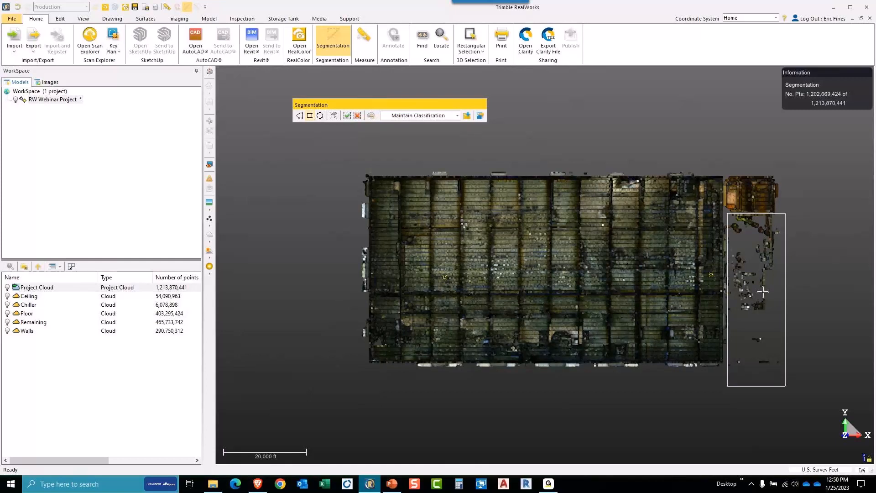
{"action": "left_click", "coordinate": [358, 118]}
Examine the segmented building cloud from the left side view and around to its long wall
{"action": "left_click", "coordinate": [209, 152]}
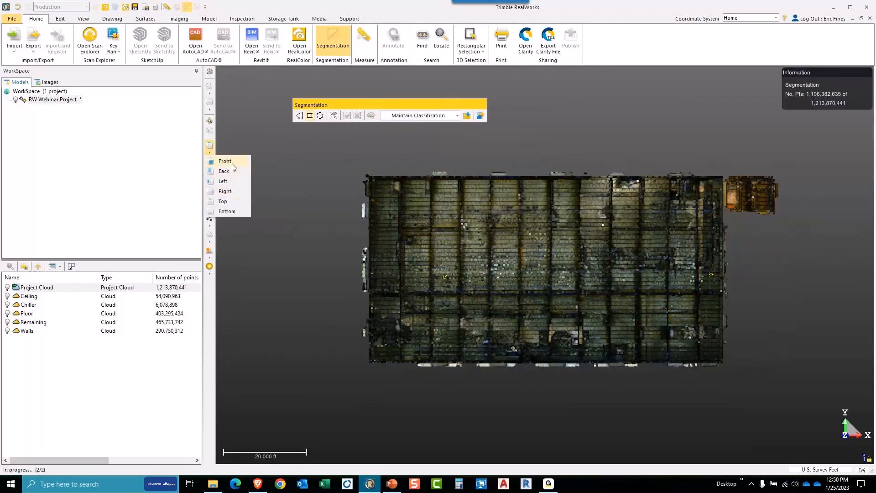
{"action": "left_click", "coordinate": [223, 181]}
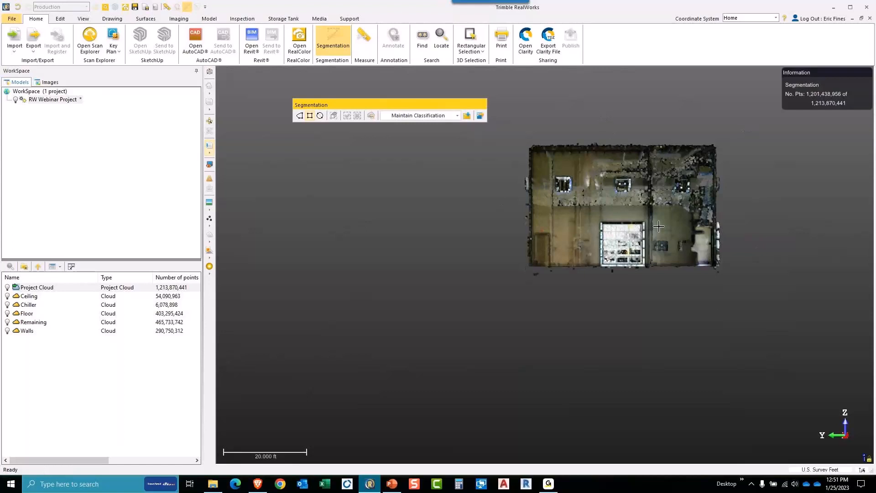
{"action": "middle_click_drag", "start_coordinate": [658, 227], "coordinate": [517, 284]}
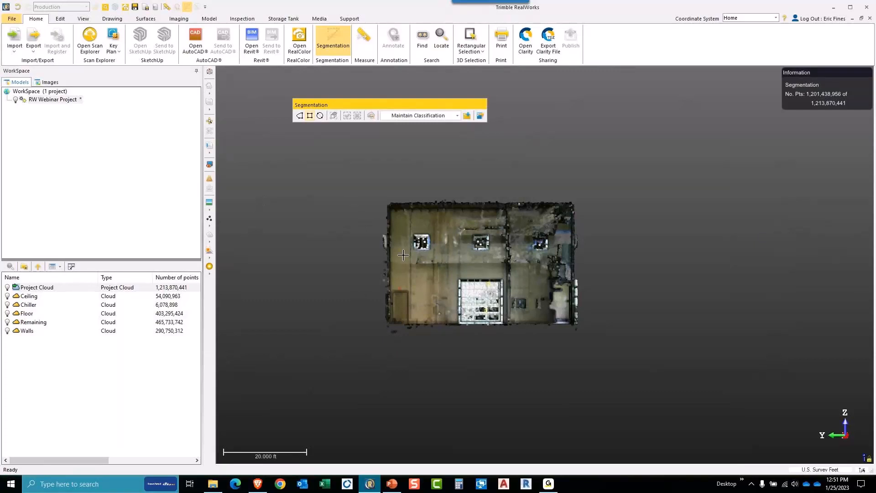
{"action": "mouse_move", "coordinate": [470, 273]}
{"action": "left_mouse_down"}
{"action": "mouse_move", "coordinate": [497, 279]}
{"action": "mouse_move", "coordinate": [390, 263]}
{"action": "left_mouse_up"}
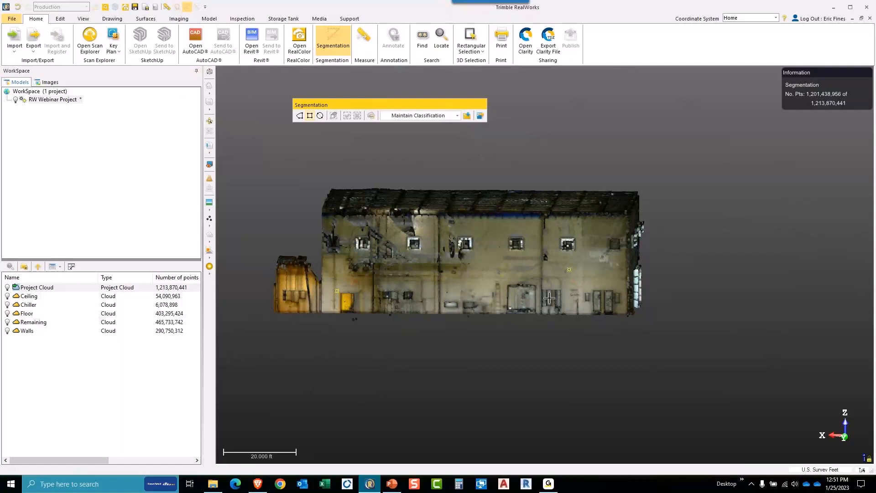
Create a limit box on the building cloud and shrink it in height and width to the row of green chillers
{"action": "left_click_drag", "start_coordinate": [546, 295], "coordinate": [517, 295]}
{"action": "scroll", "coordinate": [496, 264], "scroll_direction": "down", "scroll_amount": 1}
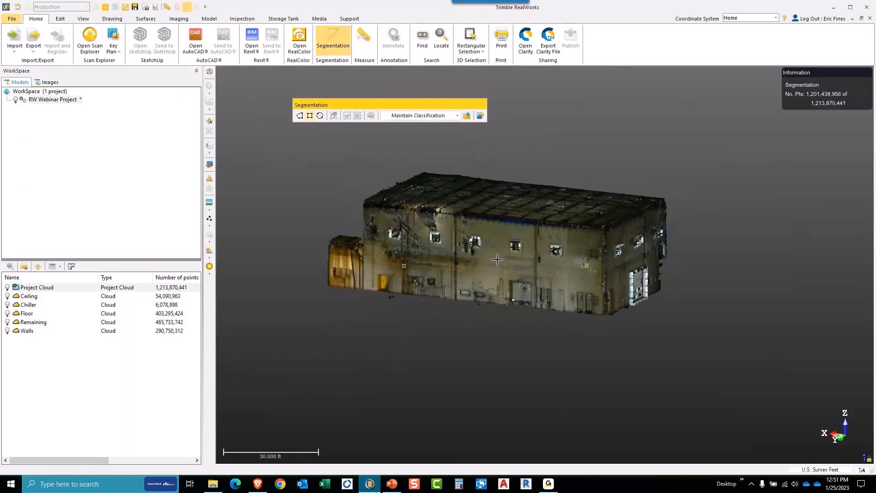
{"action": "middle_click_drag", "start_coordinate": [486, 294], "coordinate": [457, 353]}
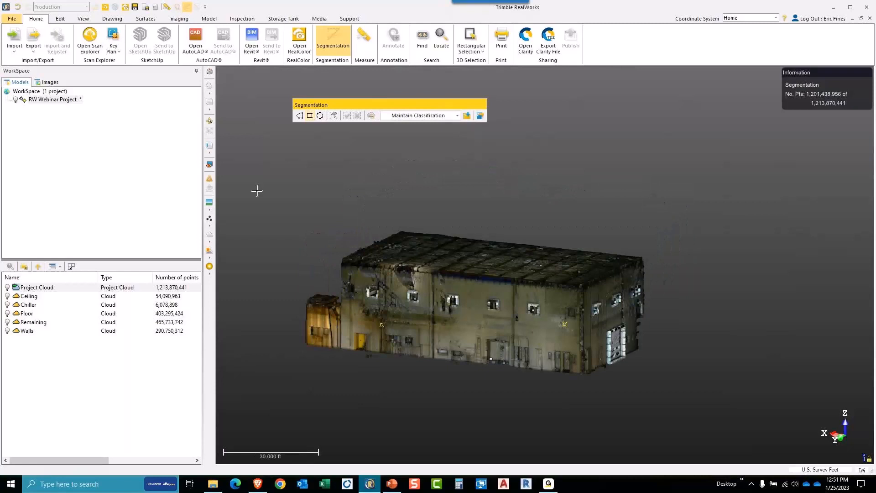
{"action": "left_click", "coordinate": [210, 72]}
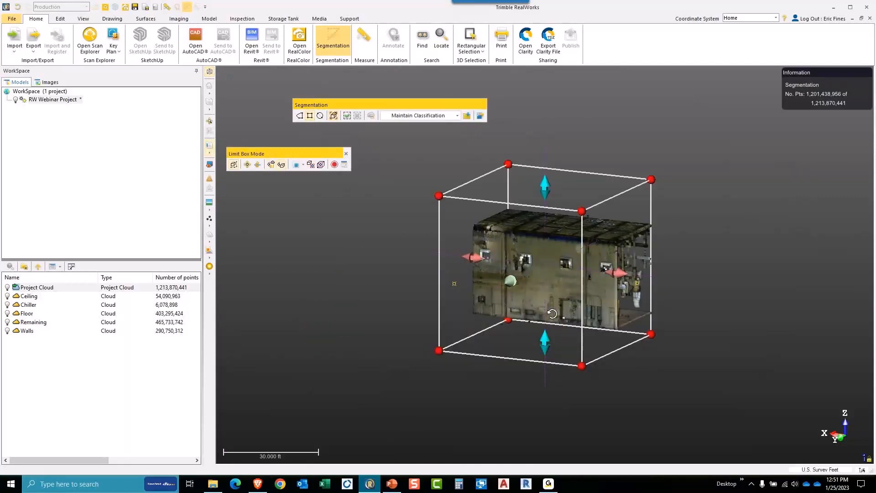
{"action": "left_click_drag", "start_coordinate": [565, 314], "coordinate": [596, 296]}
{"action": "middle_click_drag", "start_coordinate": [596, 296], "coordinate": [438, 256]}
{"action": "left_click_drag", "start_coordinate": [557, 167], "coordinate": [542, 321]}
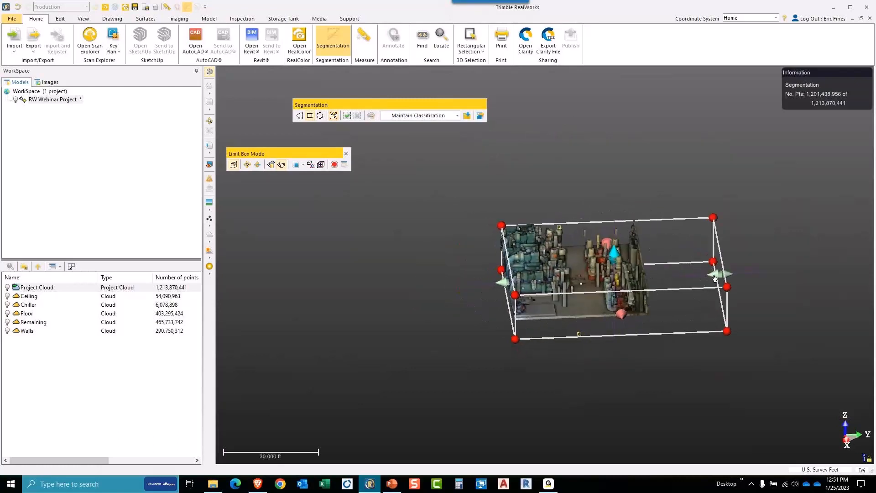
{"action": "left_click_drag", "start_coordinate": [697, 282], "coordinate": [526, 257]}
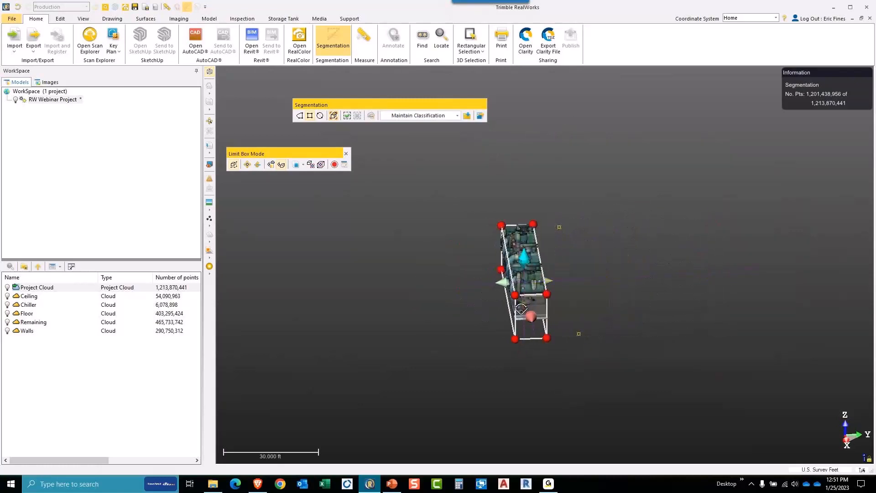
Extend the limit box slightly past the end of the chiller row where the red mixer stands on the floor
{"action": "scroll", "coordinate": [521, 307], "scroll_direction": "up", "scroll_amount": 2}
{"action": "scroll", "coordinate": [520, 307], "scroll_direction": "up", "scroll_amount": 5}
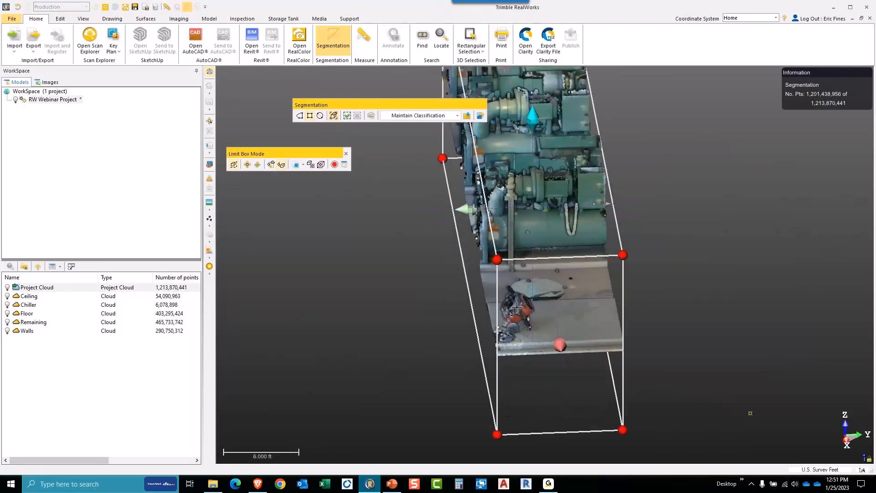
{"action": "left_click_drag", "start_coordinate": [512, 308], "coordinate": [529, 285]}
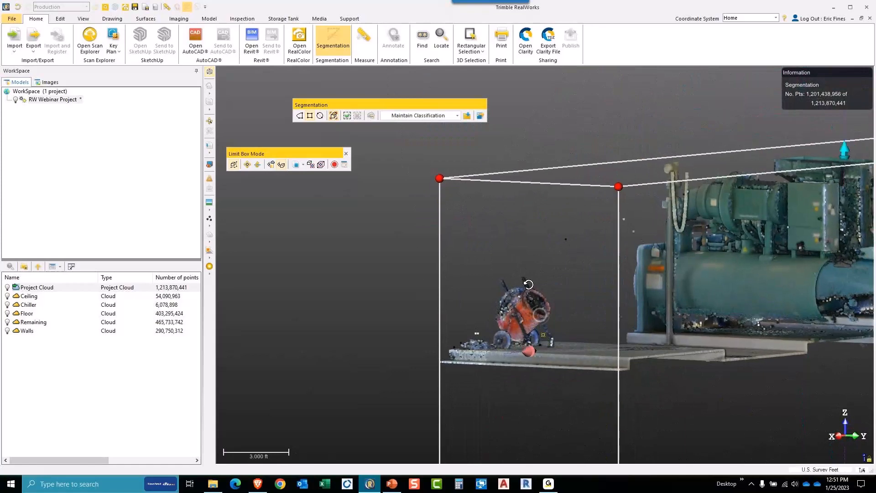
{"action": "scroll", "coordinate": [526, 320], "scroll_direction": "up", "scroll_amount": 2}
{"action": "scroll", "coordinate": [526, 321], "scroll_direction": "up", "scroll_amount": 2}
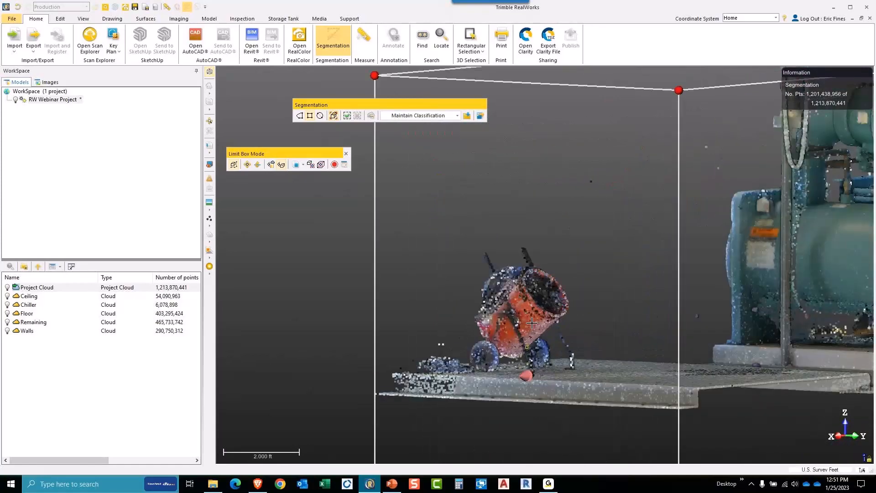
{"action": "left_click_drag", "start_coordinate": [512, 384], "coordinate": [475, 389]}
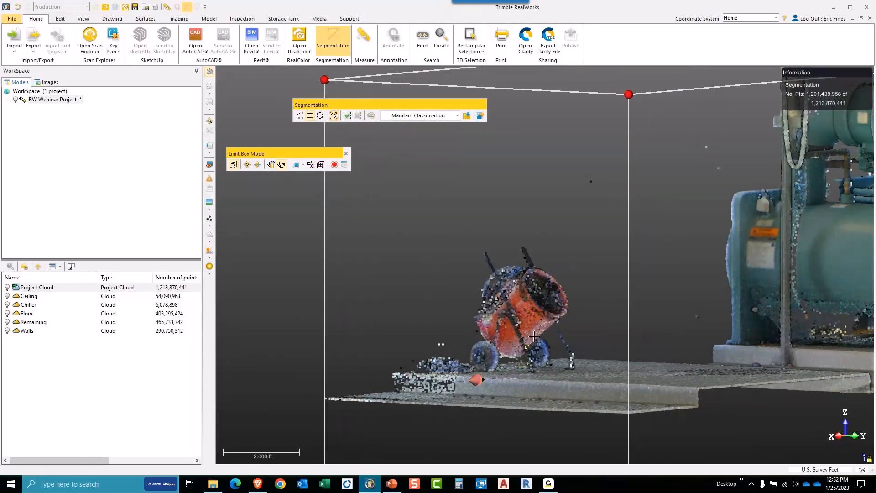
{"action": "middle_click_drag", "start_coordinate": [528, 325], "coordinate": [504, 301]}
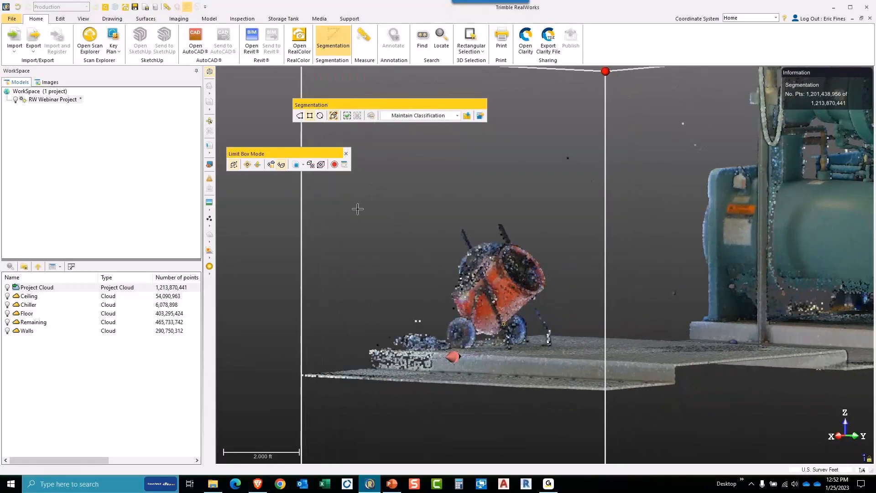
Draw a polygonal fence around the red mixer just above the floor and discard the points inside it
{"action": "left_click", "coordinate": [436, 312]}
{"action": "left_click", "coordinate": [448, 217]}
{"action": "left_click", "coordinate": [548, 215]}
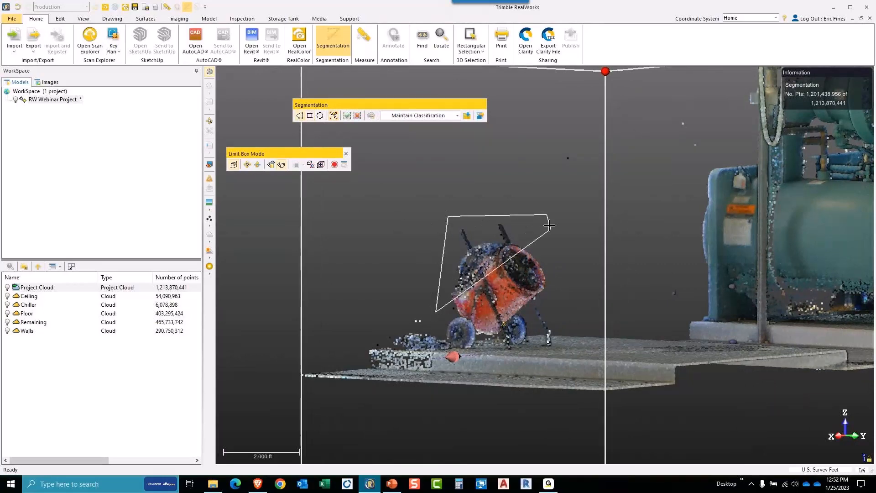
{"action": "left_click", "coordinate": [568, 307]}
{"action": "left_click", "coordinate": [555, 329]}
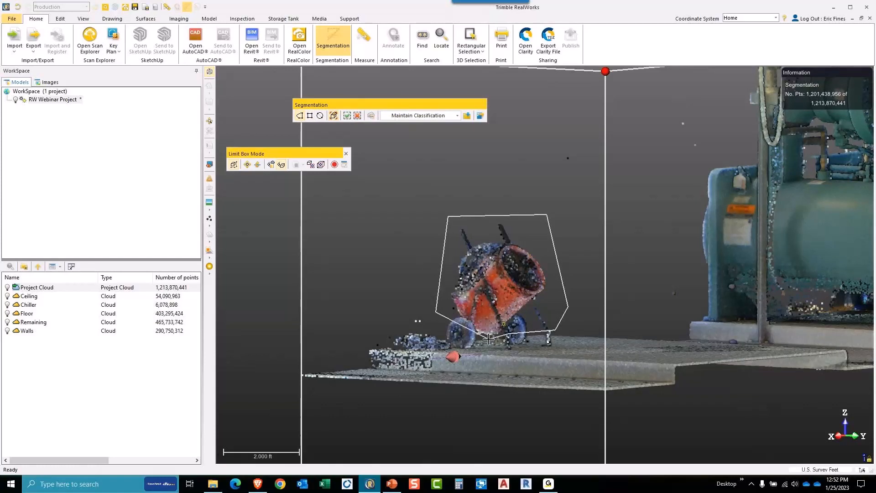
{"action": "left_click", "coordinate": [452, 343]}
{"action": "left_click", "coordinate": [435, 341]}
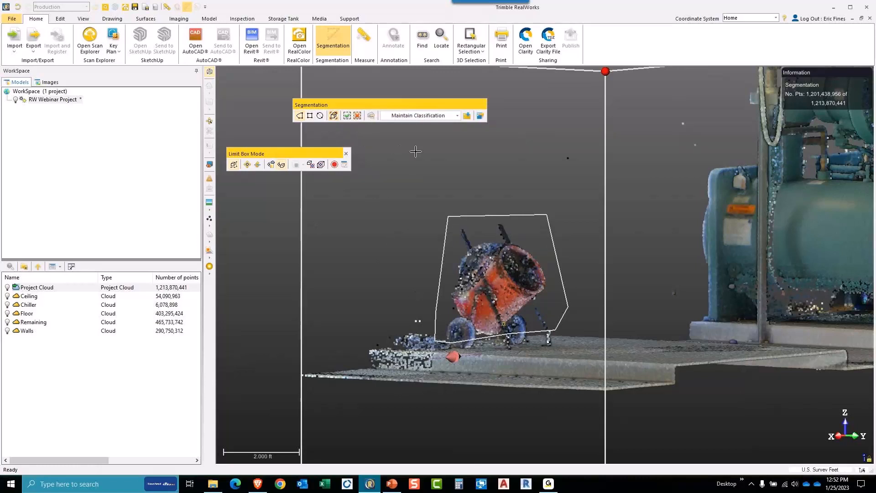
{"action": "left_click", "coordinate": [359, 117]}
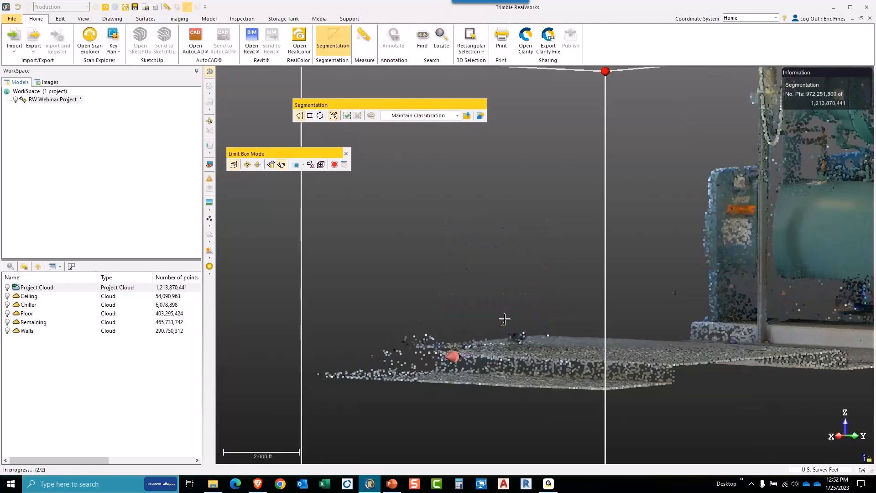
Examine the floor where the mixer stood, then enlarge the limit box sideways and upward to include the pipework around the chillers
{"action": "left_click_drag", "start_coordinate": [504, 312], "coordinate": [495, 310]}
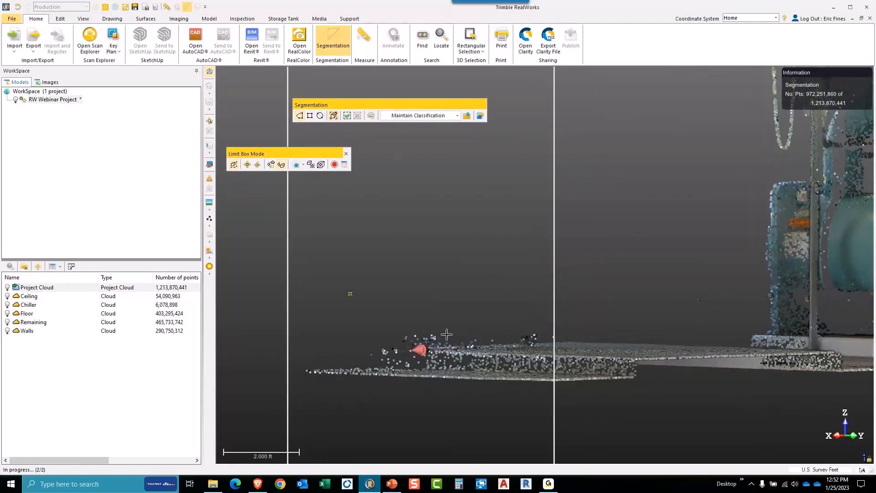
{"action": "left_click_drag", "start_coordinate": [483, 313], "coordinate": [475, 333]}
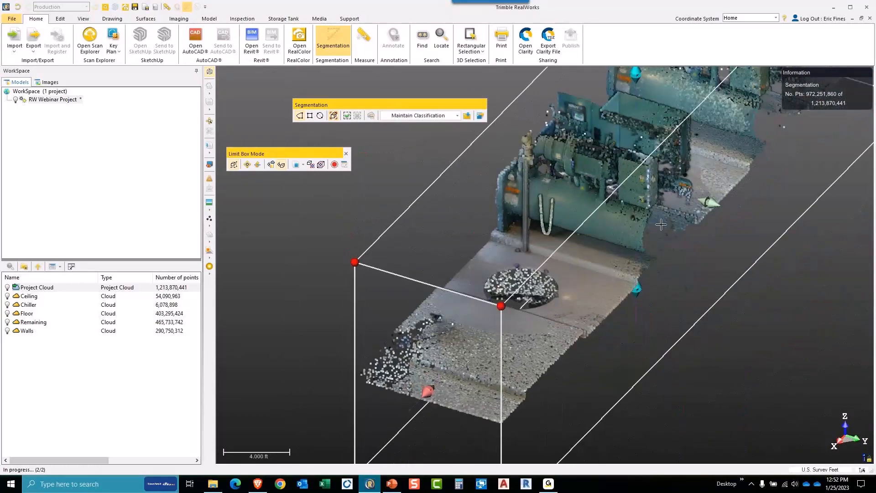
{"action": "left_click_drag", "start_coordinate": [713, 209], "coordinate": [809, 234]}
{"action": "scroll", "coordinate": [655, 203], "scroll_direction": "down", "scroll_amount": 4}
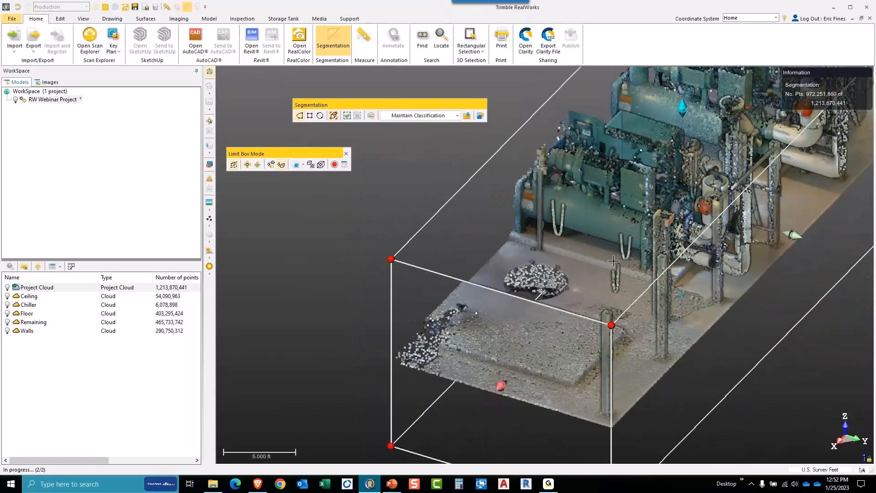
{"action": "middle_click_drag", "start_coordinate": [655, 204], "coordinate": [566, 308]}
{"action": "scroll", "coordinate": [568, 302], "scroll_direction": "down", "scroll_amount": 1}
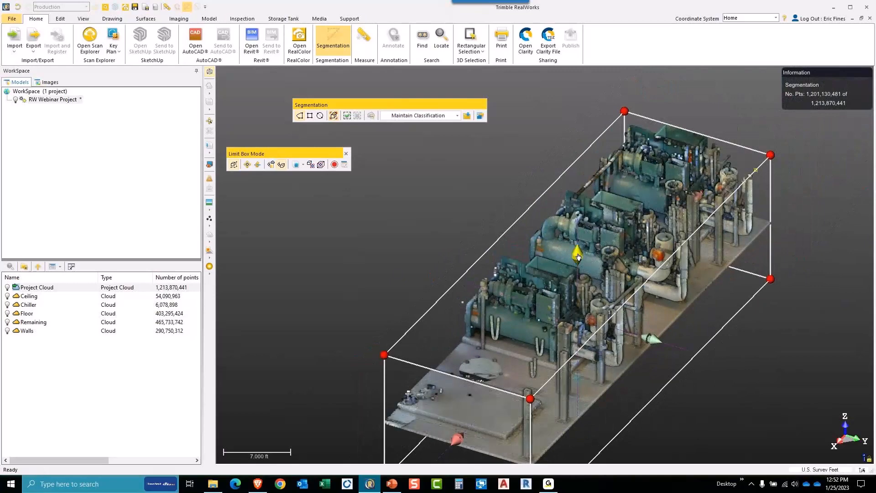
{"action": "left_click_drag", "start_coordinate": [578, 241], "coordinate": [570, 173]}
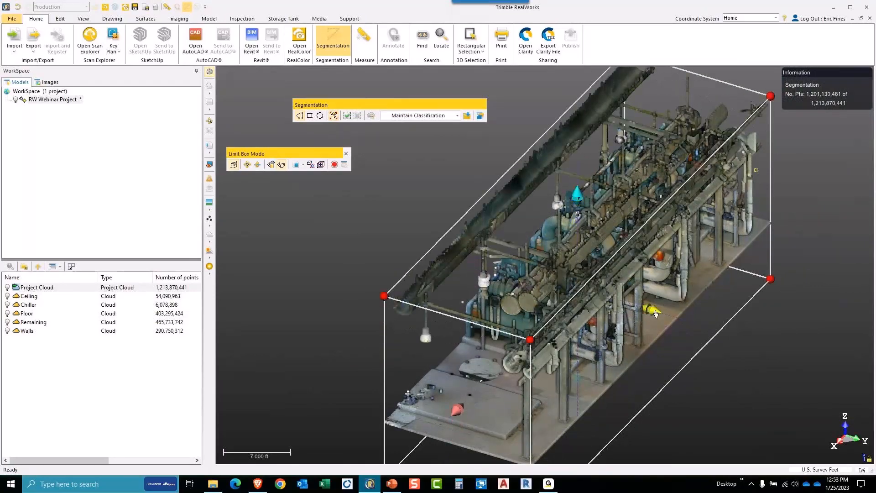
{"action": "left_click_drag", "start_coordinate": [627, 316], "coordinate": [637, 318]}
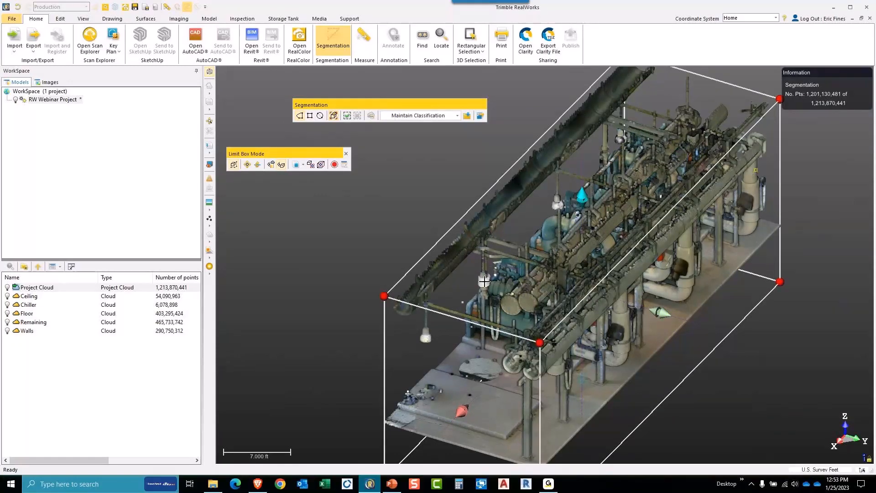
Extend the limit box to the louvered wall behind the chillers, examine the area, and close the limit box
{"action": "left_click_drag", "start_coordinate": [484, 282], "coordinate": [479, 260]}
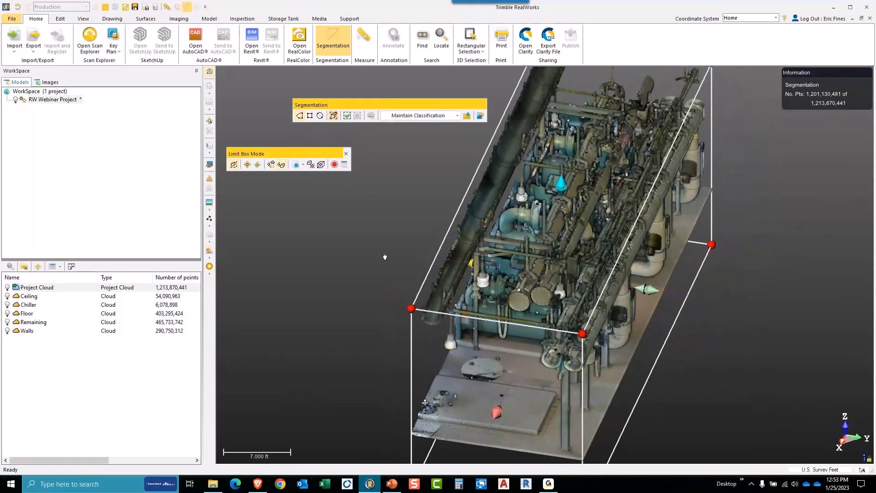
{"action": "left_click_drag", "start_coordinate": [385, 257], "coordinate": [353, 251]}
{"action": "left_click_drag", "start_coordinate": [510, 309], "coordinate": [479, 328]}
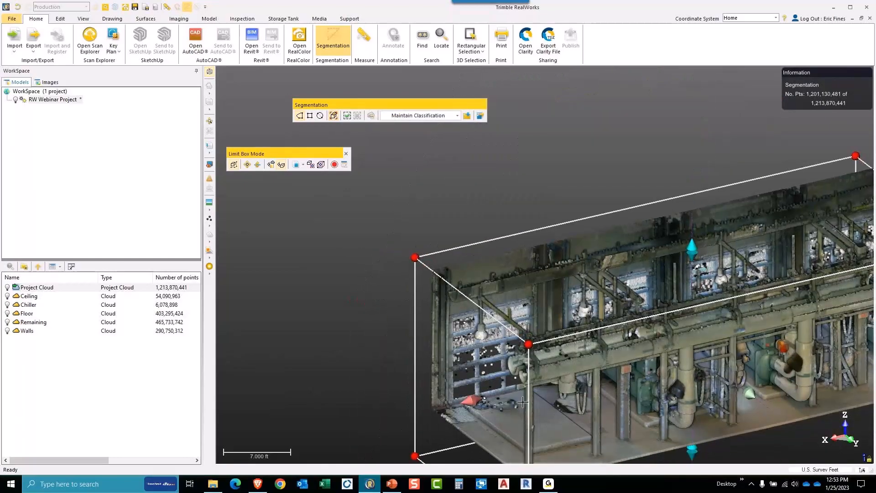
{"action": "left_click_drag", "start_coordinate": [519, 399], "coordinate": [503, 388]}
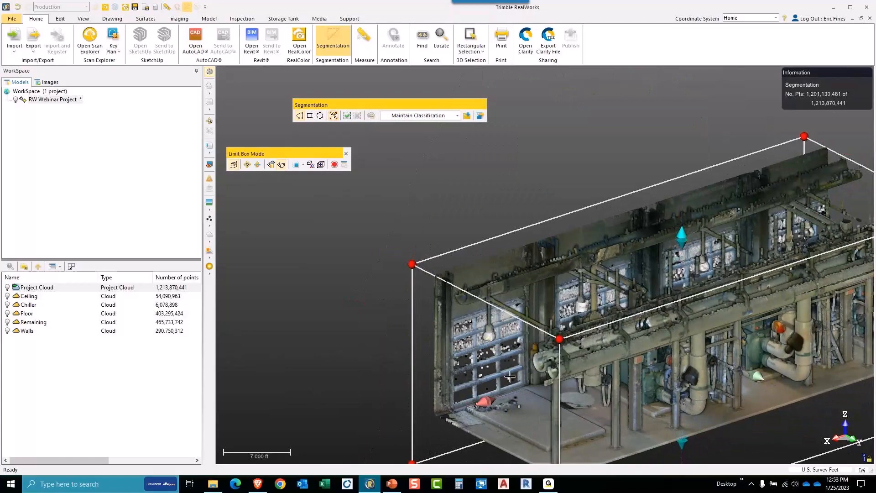
{"action": "scroll", "coordinate": [612, 342], "scroll_direction": "down", "scroll_amount": 1}
{"action": "middle_click_drag", "start_coordinate": [621, 313], "coordinate": [550, 248]}
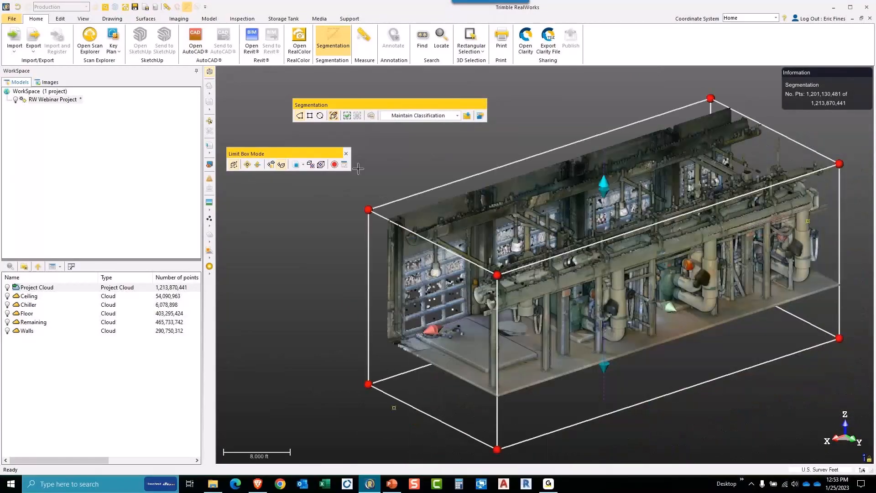
{"action": "left_click", "coordinate": [346, 154]}
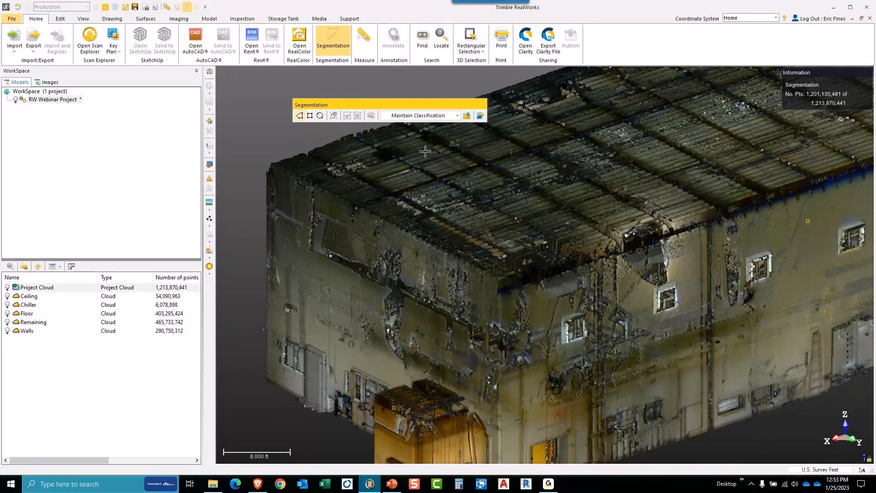
Create a new cloud from the segmented building points, look over the leftover stray points, and close the Segmentation tool
{"action": "left_click", "coordinate": [467, 117]}
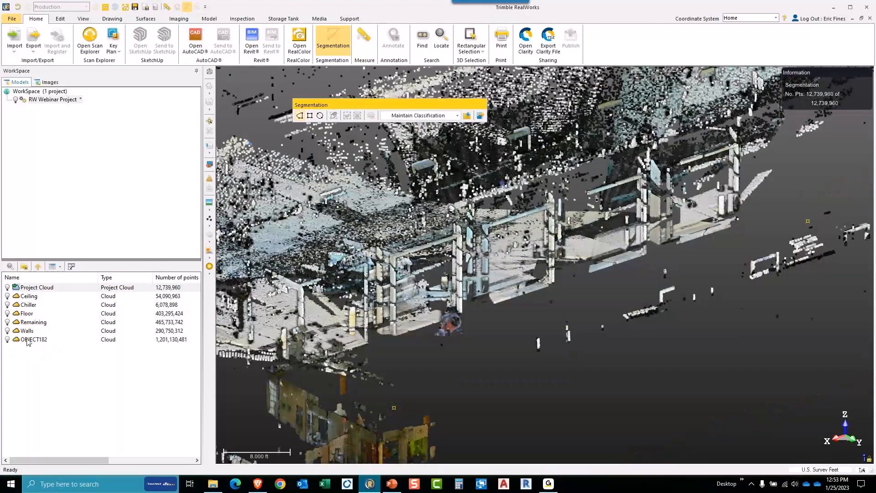
{"action": "left_click", "coordinate": [28, 341]}
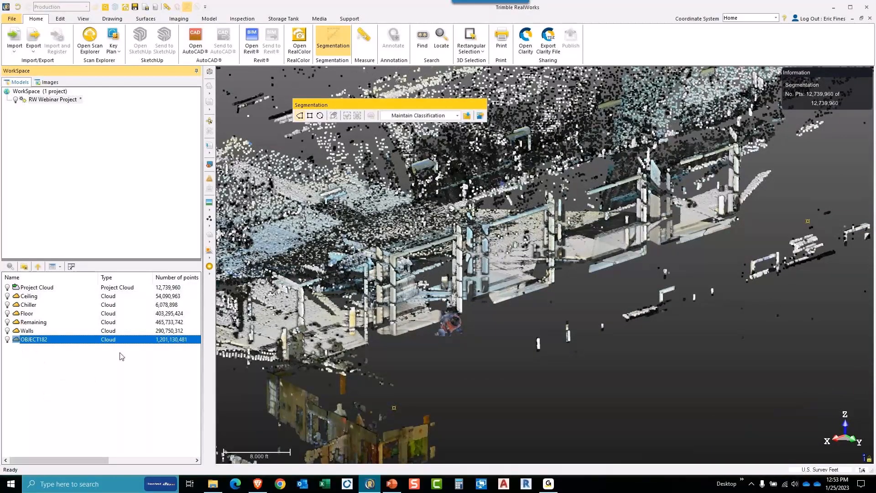
{"action": "scroll", "coordinate": [464, 253], "scroll_direction": "down", "scroll_amount": 5}
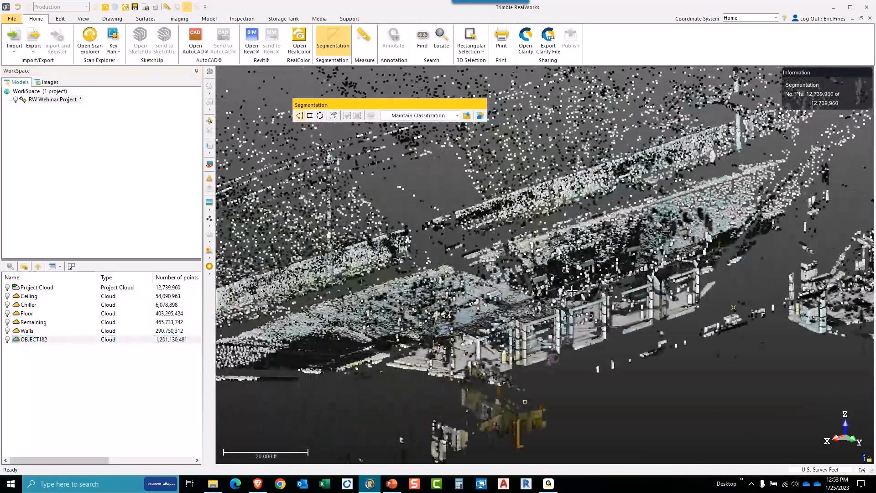
{"action": "left_click_drag", "start_coordinate": [572, 291], "coordinate": [486, 298]}
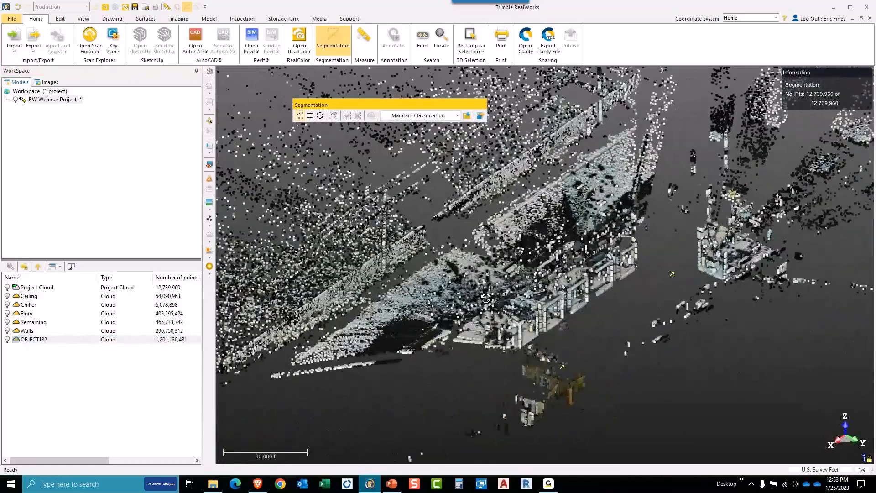
{"action": "left_click", "coordinate": [481, 115]}
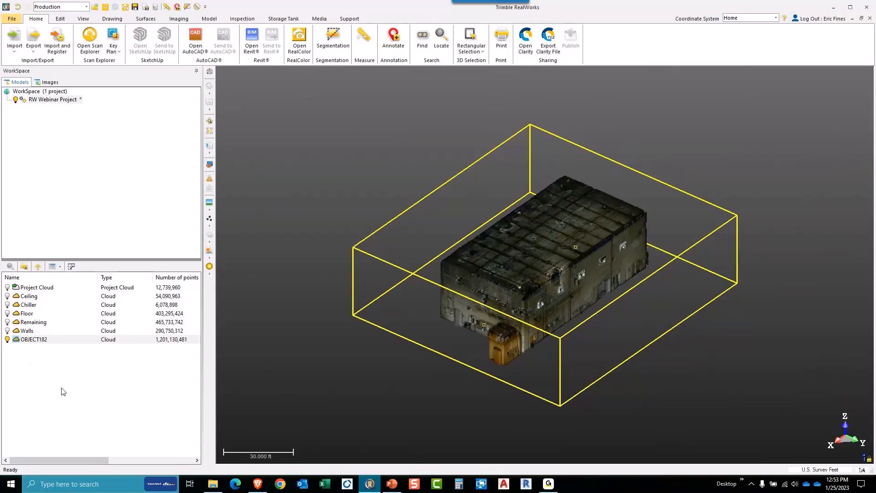
Rename the new segmented building cloud as Working Cloud
{"action": "left_click", "coordinate": [33, 340]}
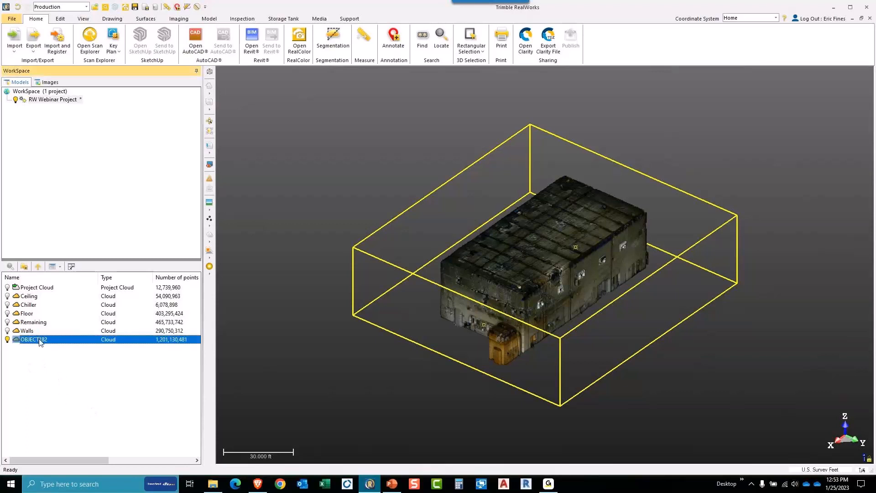
{"action": "key", "text": "F2"}
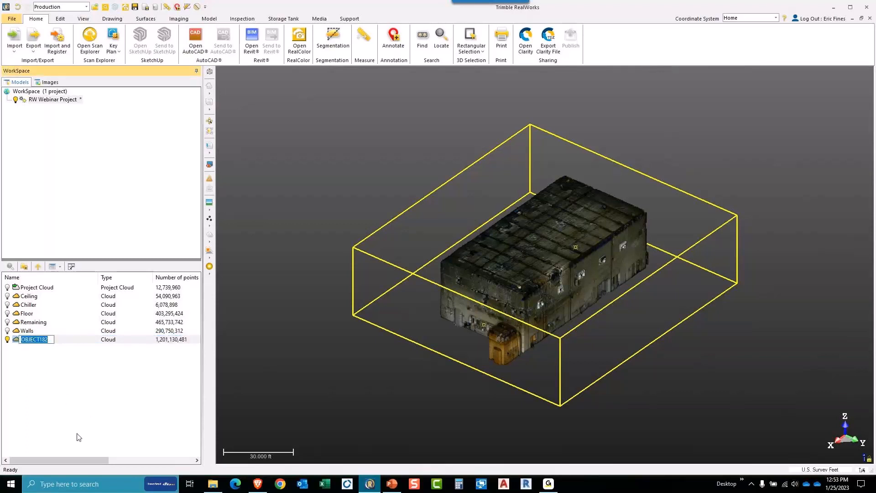
{"action": "type", "text": "Working Cloud"}
{"action": "key", "text": "Return"}
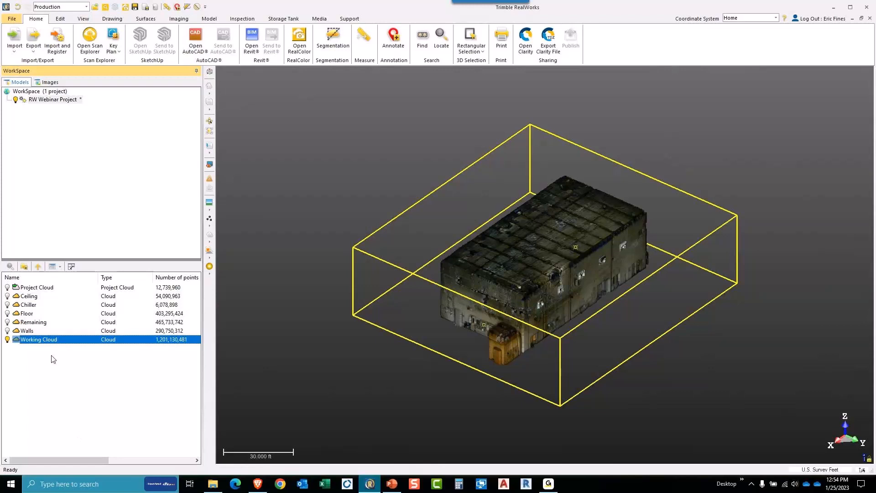
Duplicate Working Cloud and hide the original, leaving only the copy displayed
{"action": "key", "text": "ctrl+v"}
{"action": "left_click", "coordinate": [65, 373]}
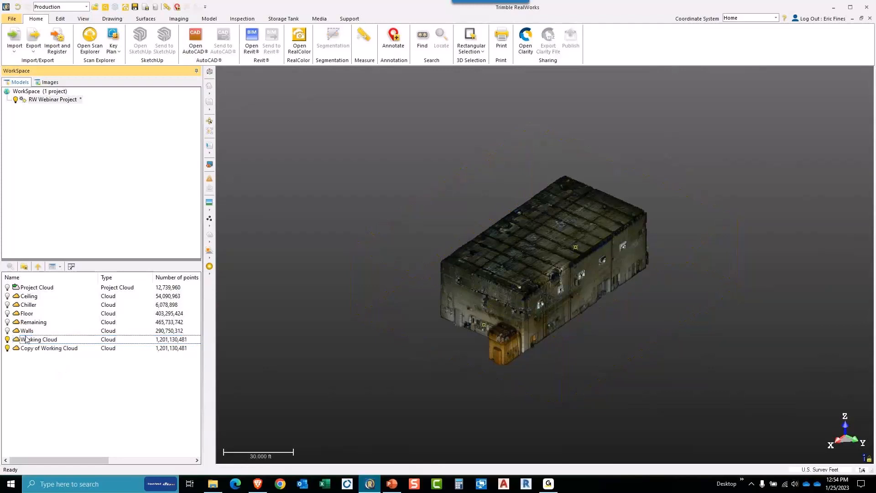
{"action": "left_click", "coordinate": [53, 344]}
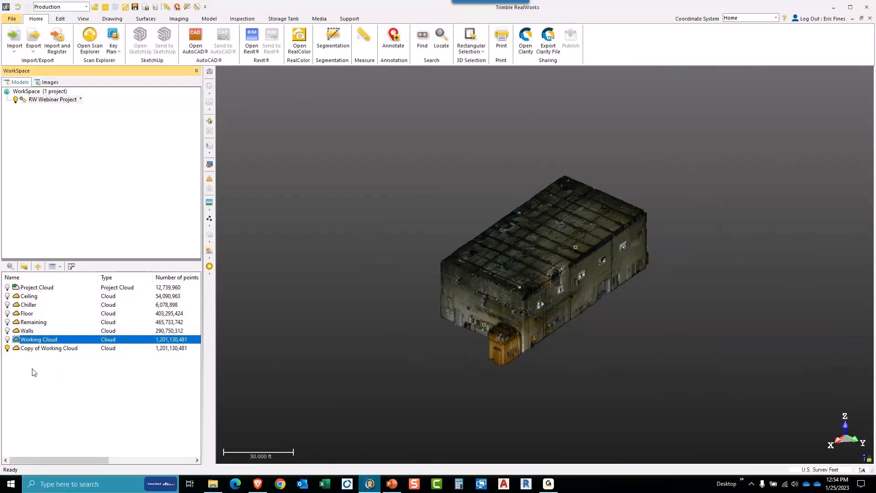
Hide Copy of Working Cloud and display only the Chiller cloud
{"action": "left_click", "coordinate": [41, 348]}
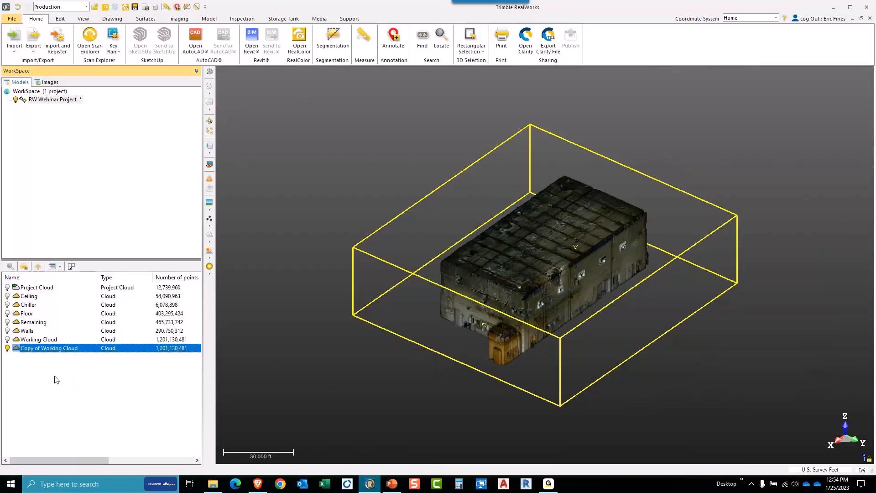
{"action": "left_click", "coordinate": [8, 348]}
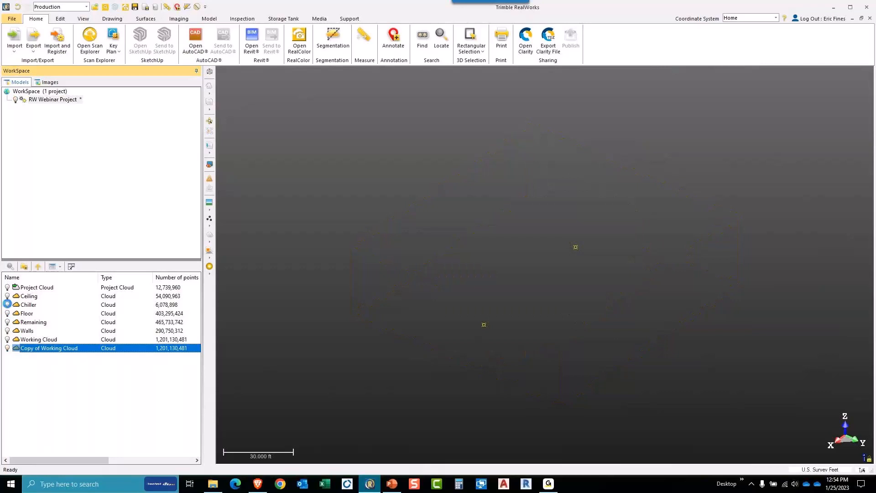
{"action": "left_click", "coordinate": [8, 304]}
{"action": "scroll", "coordinate": [485, 336], "scroll_direction": "up", "scroll_amount": 2}
{"action": "scroll", "coordinate": [638, 277], "scroll_direction": "up", "scroll_amount": 4}
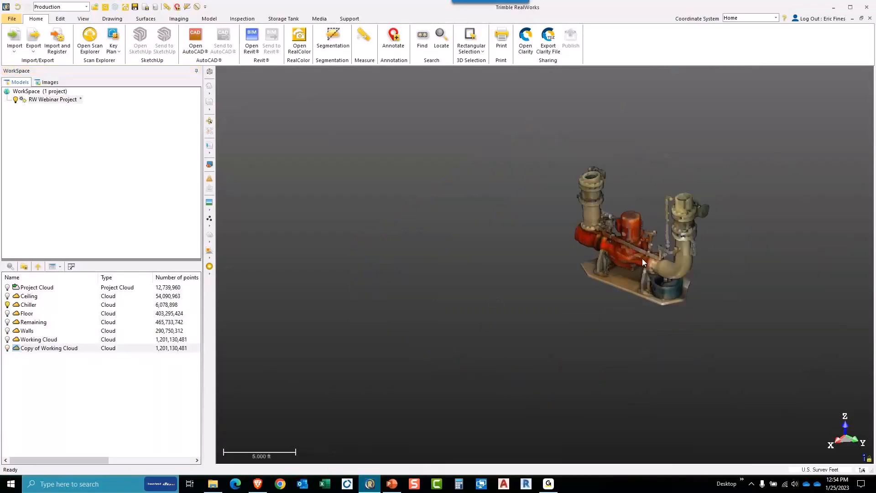
Examine the Chiller cloud's red pump and connected piping from the opposite side, and select the cloud in the model
{"action": "left_click_drag", "start_coordinate": [639, 270], "coordinate": [551, 269]}
{"action": "middle_click_drag", "start_coordinate": [714, 278], "coordinate": [477, 303]}
{"action": "left_click_drag", "start_coordinate": [528, 304], "coordinate": [499, 284]}
{"action": "scroll", "coordinate": [517, 301], "scroll_direction": "up", "scroll_amount": 2}
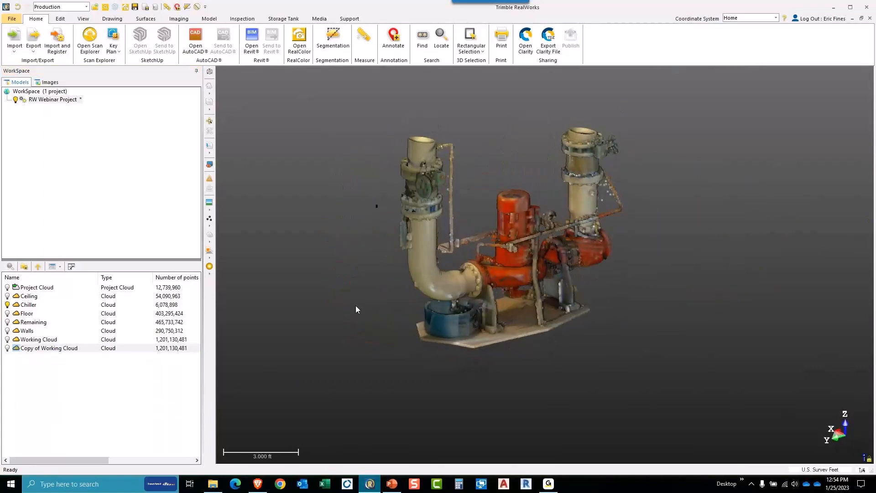
{"action": "left_click", "coordinate": [453, 292]}
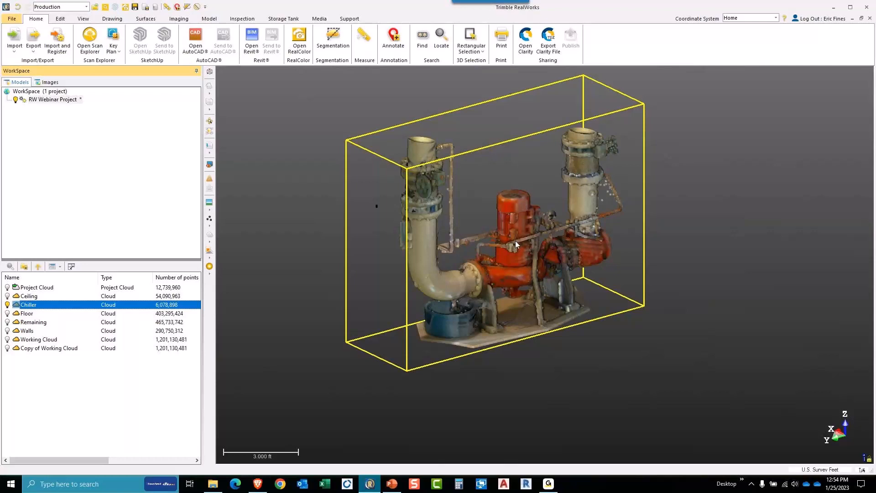
{"action": "double_click", "coordinate": [522, 211]}
{"action": "left_click_drag", "start_coordinate": [523, 219], "coordinate": [567, 213]}
{"action": "key", "text": "Escape"}
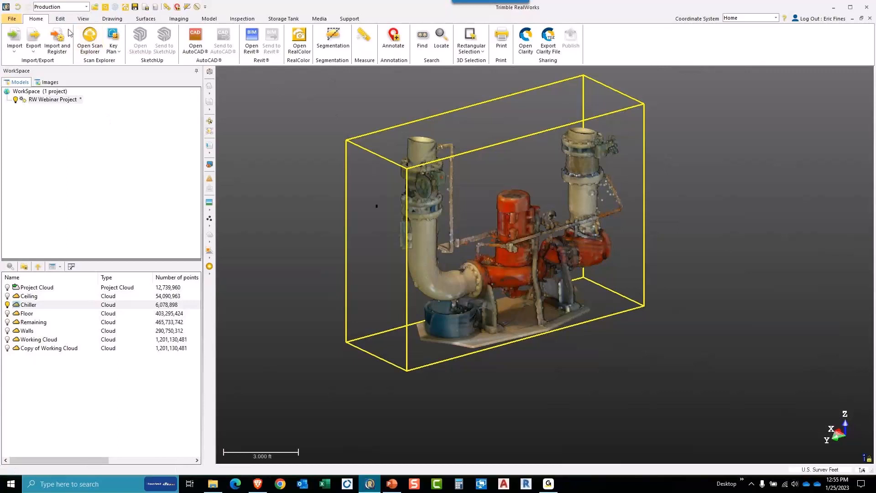
Show the Ceiling, Floor and Walls clouds in place of the Chiller, and review the Auto-Classify Indoor class options without extracting
{"action": "left_click", "coordinate": [59, 19]}
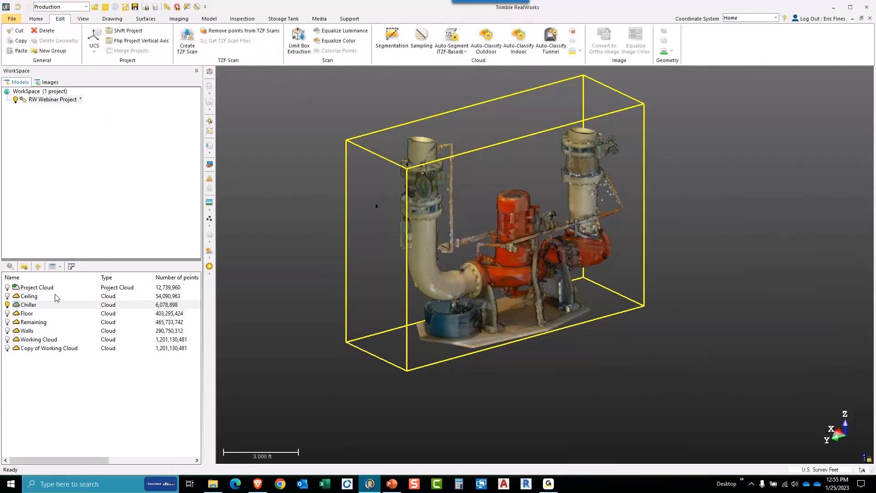
{"action": "left_click", "coordinate": [7, 305]}
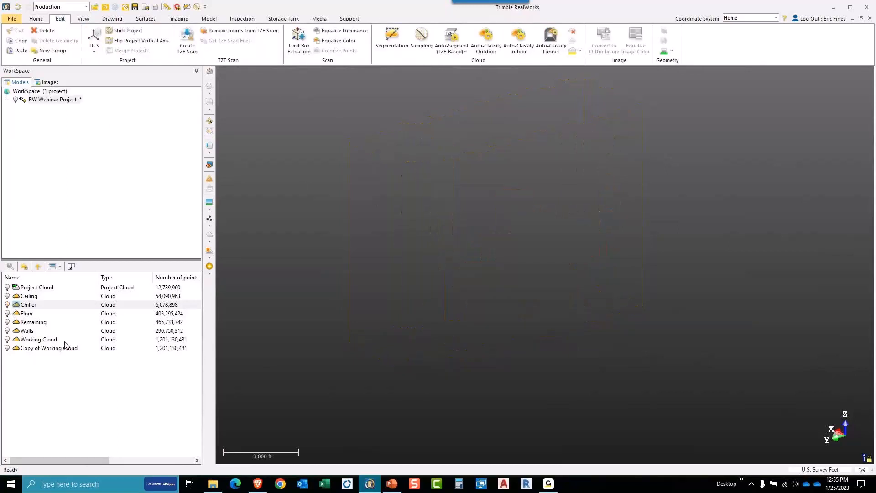
{"action": "left_click", "coordinate": [8, 314]}
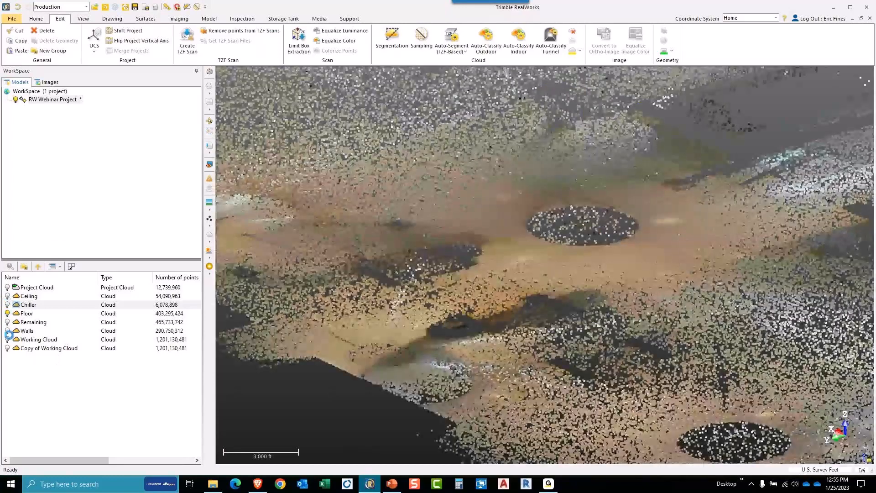
{"action": "left_click", "coordinate": [8, 331]}
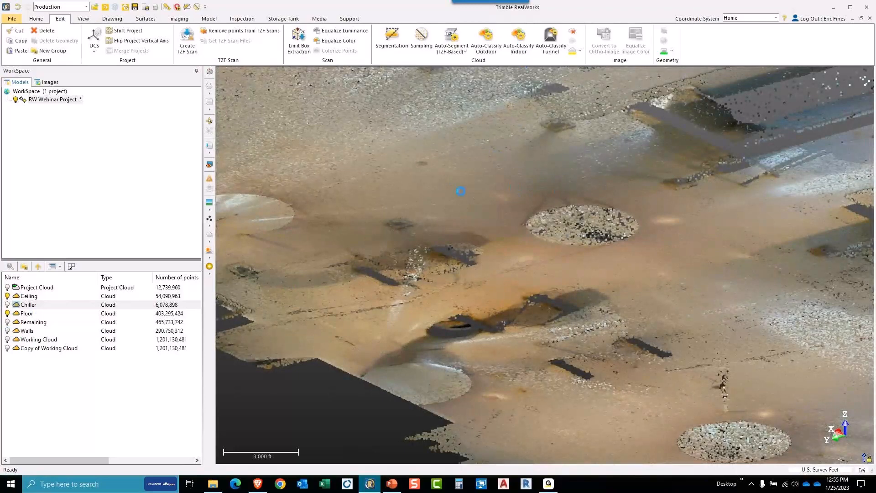
{"action": "scroll", "coordinate": [460, 192], "scroll_direction": "down", "scroll_amount": 10}
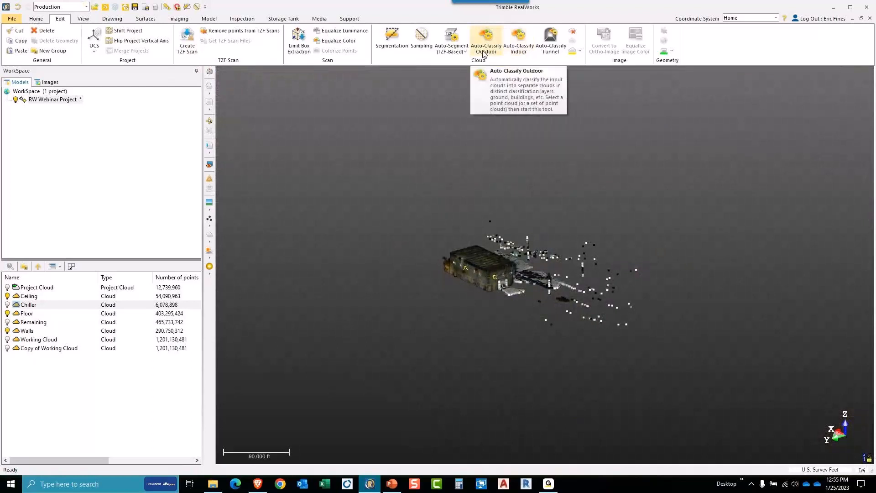
{"action": "left_click", "coordinate": [514, 51]}
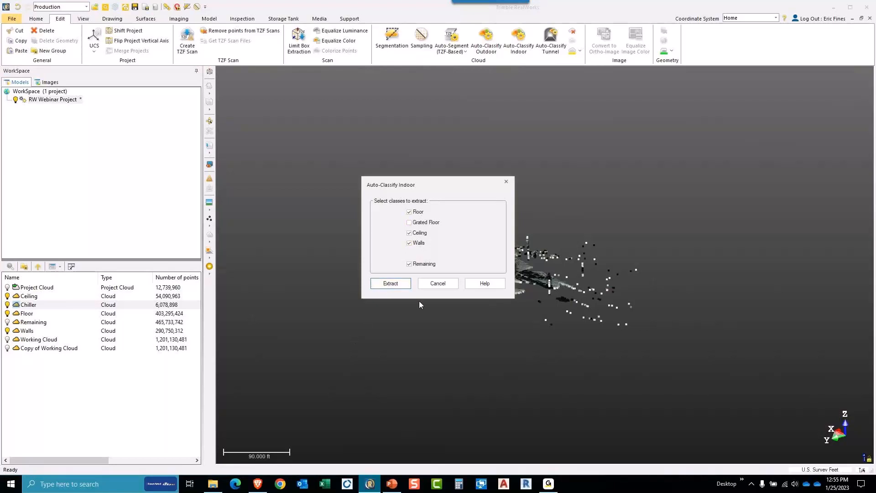
{"action": "left_click", "coordinate": [438, 283]}
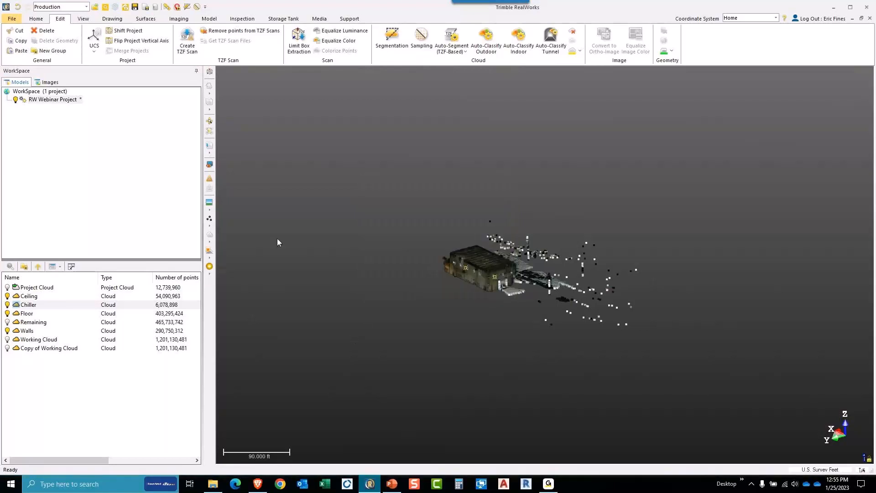
Render the displayed clouds with Color Coded Classification and inspect the building from its end and side
{"action": "left_click", "coordinate": [210, 209]}
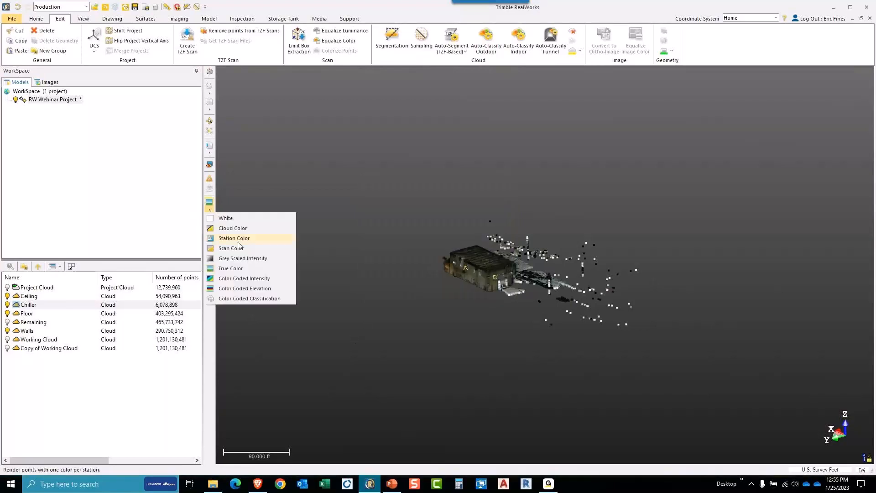
{"action": "left_click", "coordinate": [248, 301]}
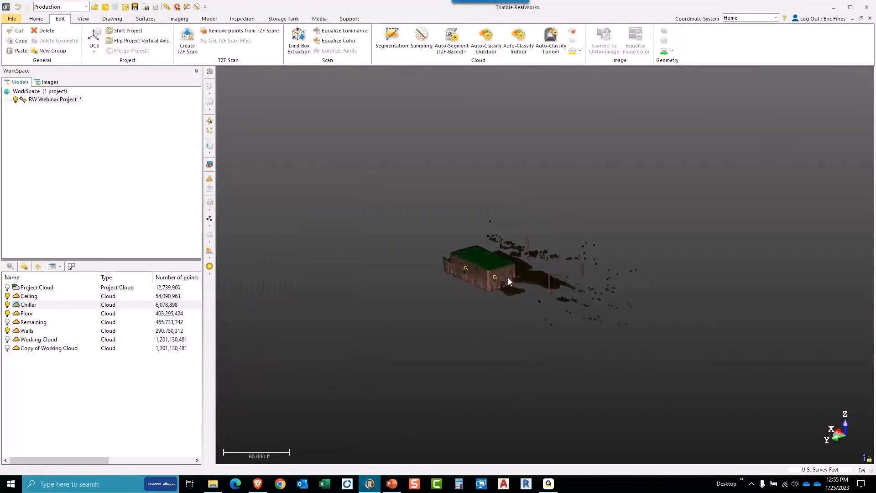
{"action": "scroll", "coordinate": [509, 281], "scroll_direction": "up", "scroll_amount": 5}
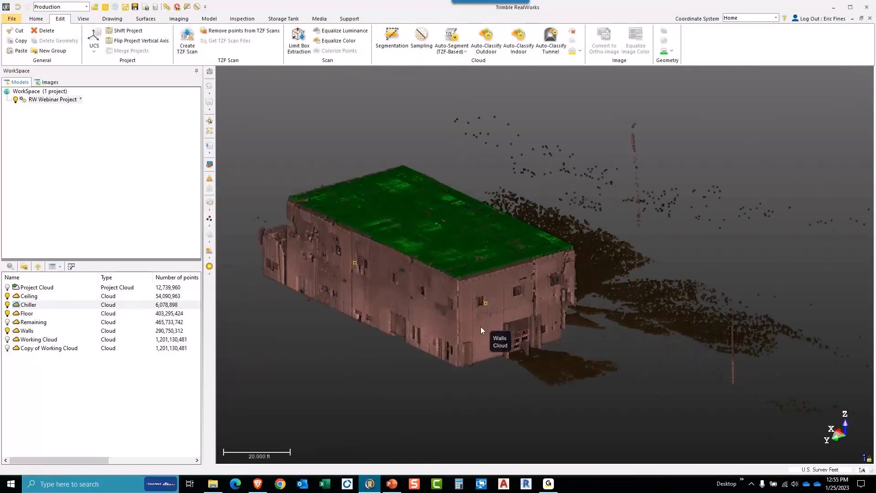
{"action": "left_click_drag", "start_coordinate": [508, 321], "coordinate": [525, 340]}
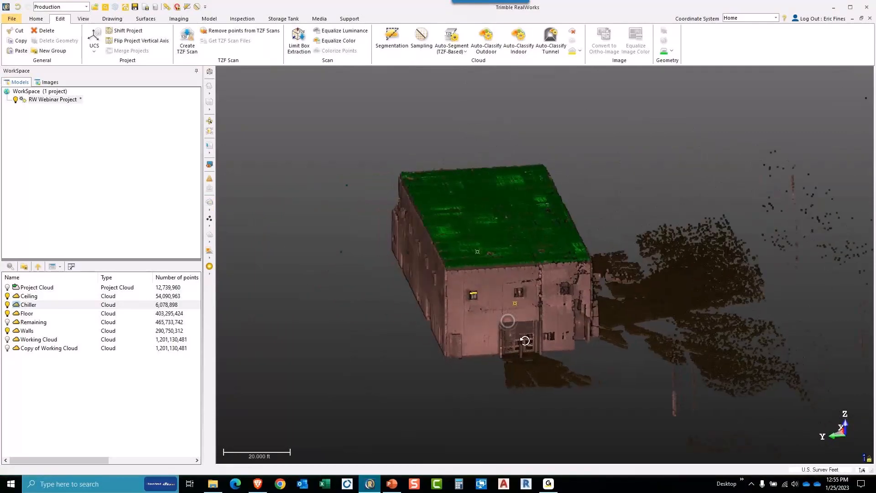
{"action": "left_click_drag", "start_coordinate": [553, 305], "coordinate": [525, 311]}
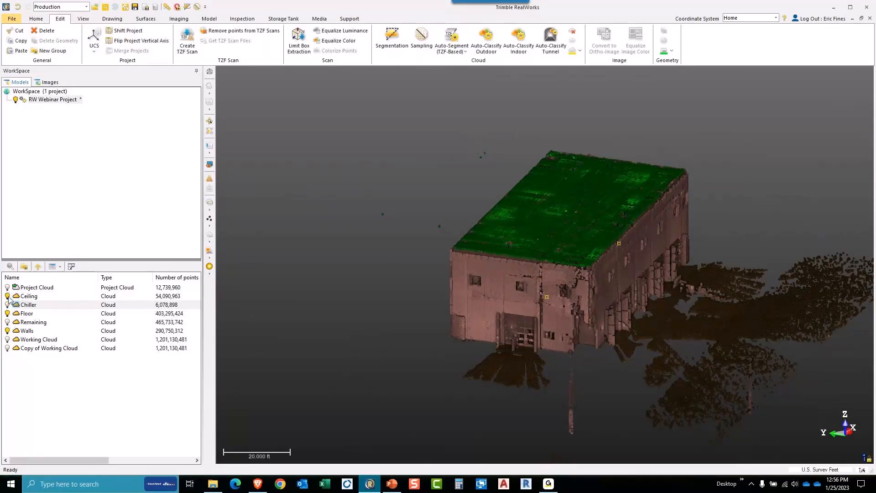
Hide the Ceiling and Walls clouds and inspect the remaining Floor cloud from above
{"action": "left_click", "coordinate": [7, 304]}
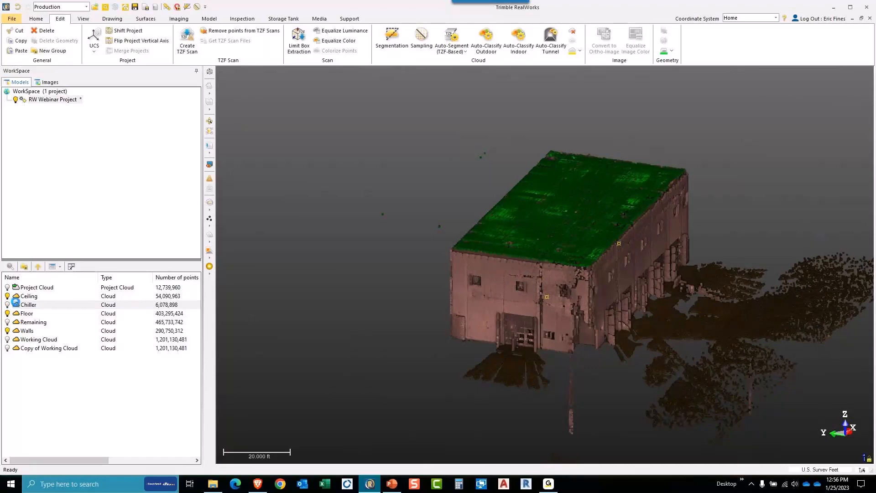
{"action": "left_click", "coordinate": [8, 331]}
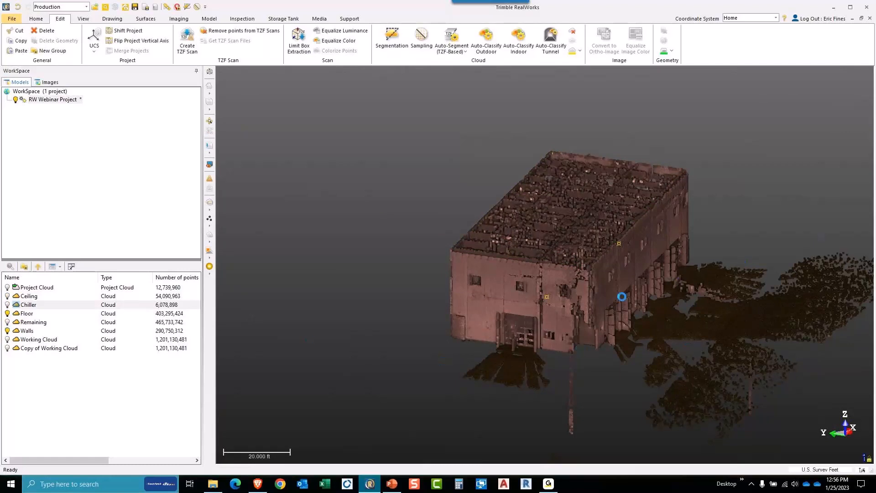
{"action": "scroll", "coordinate": [603, 310], "scroll_direction": "up", "scroll_amount": 3}
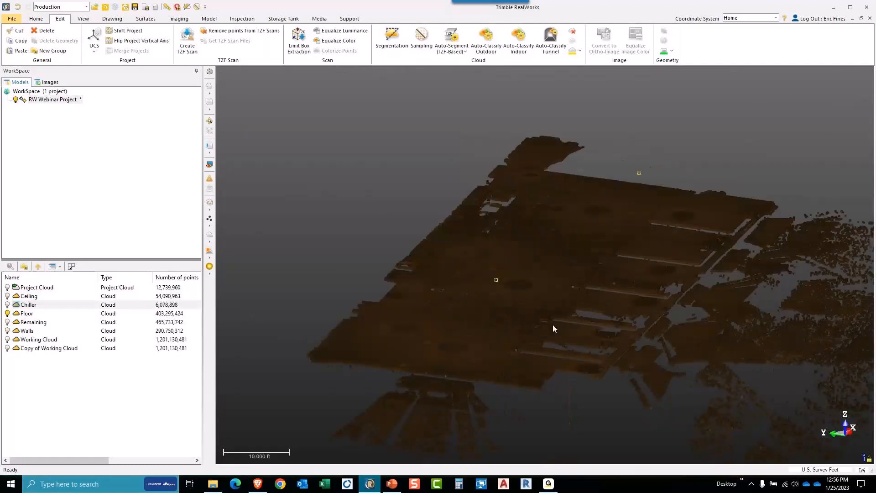
{"action": "left_click_drag", "start_coordinate": [553, 327], "coordinate": [564, 326]}
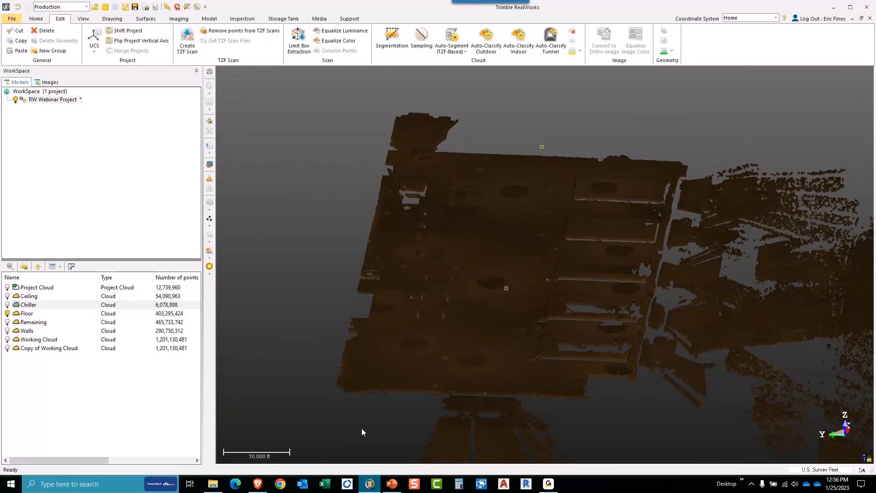
Switch to the Realworks Webinar presentation in PowerPoint, start the slide show from slide 12, and swap presenter view for the full-screen slide
{"action": "mouse_move", "coordinate": [397, 488]}
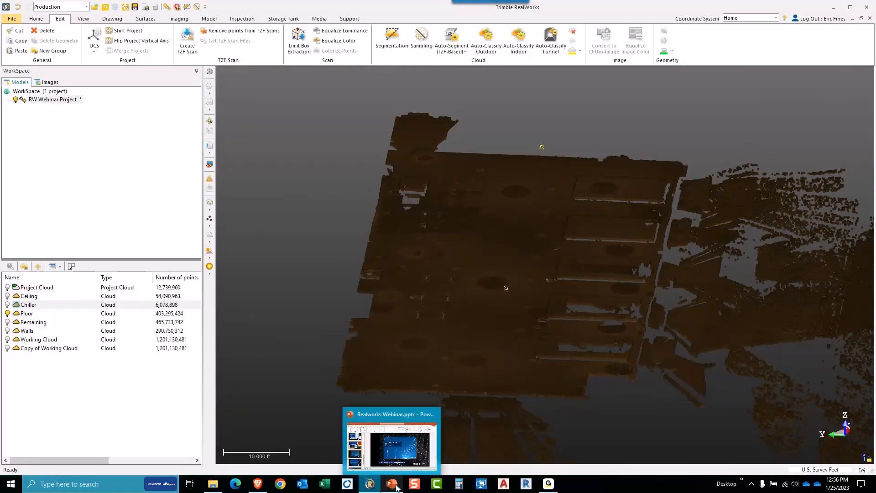
{"action": "left_click", "coordinate": [400, 465]}
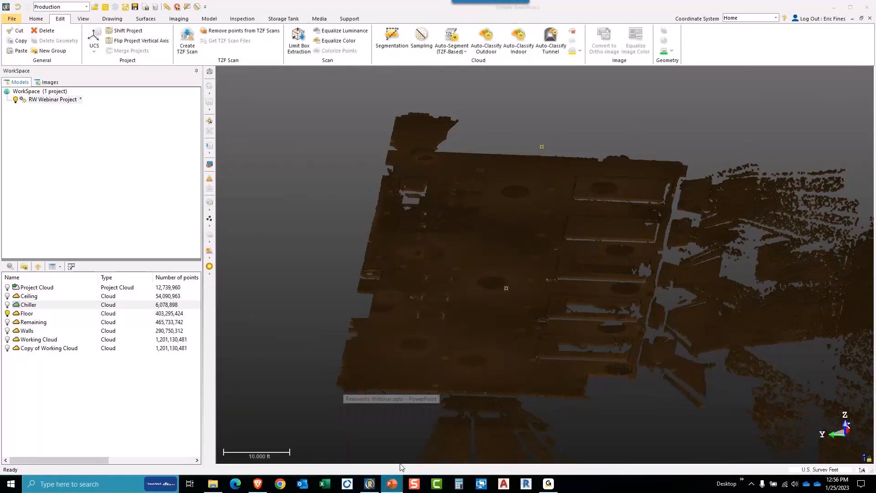
{"action": "left_click", "coordinate": [367, 484]}
{"action": "key", "text": "shift+F5"}
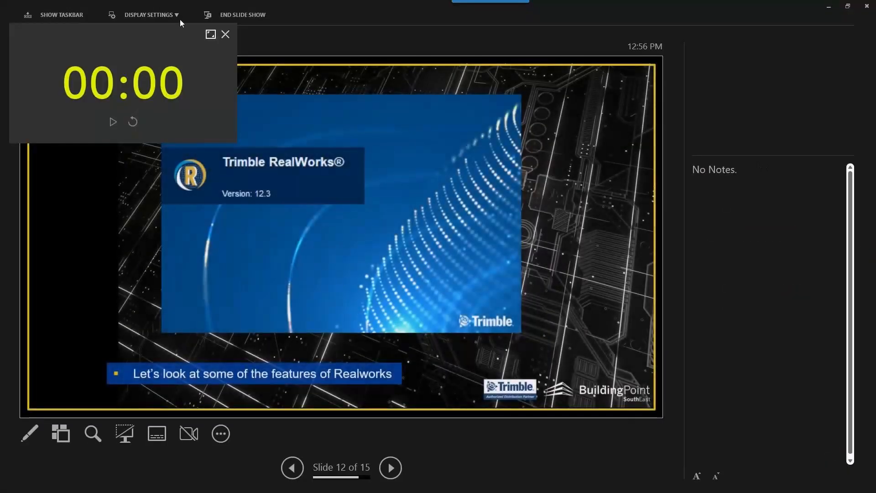
{"action": "left_click", "coordinate": [152, 14]}
{"action": "left_click", "coordinate": [146, 35]}
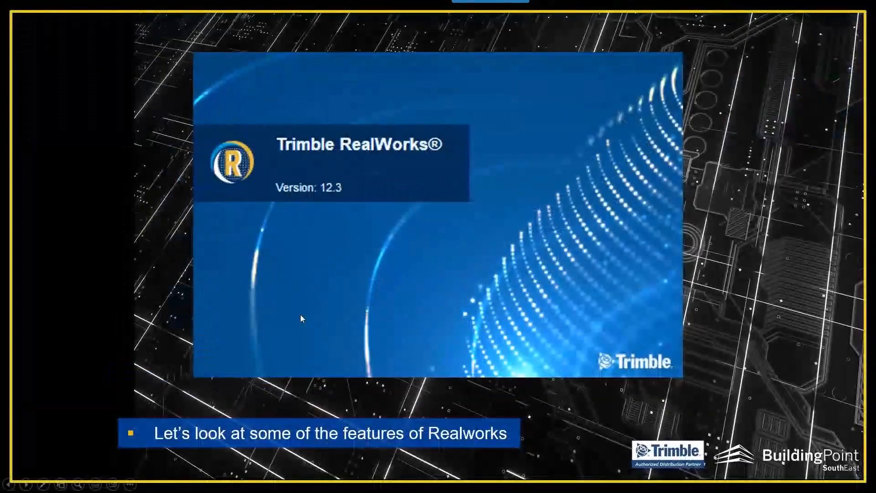